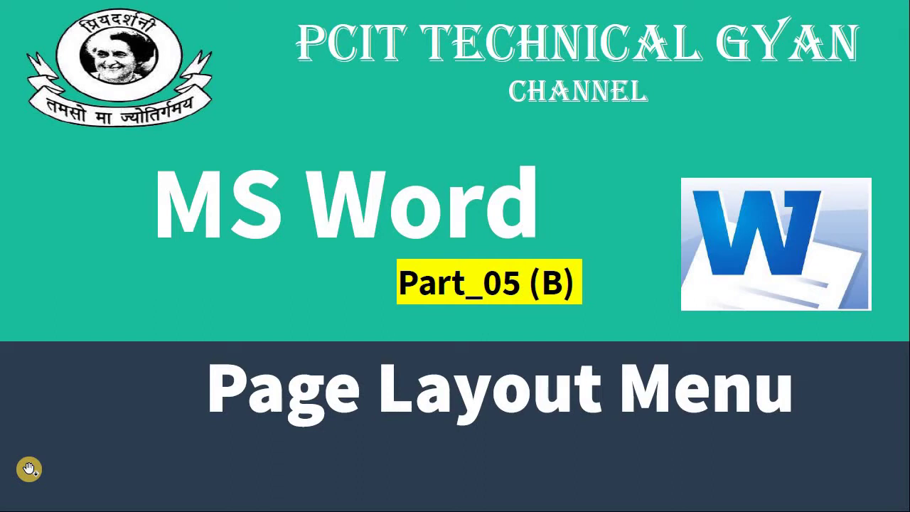
Step: Switch from the Adobe Acrobat slide to the blank Document1 in Microsoft Word
key("alt+Tab")
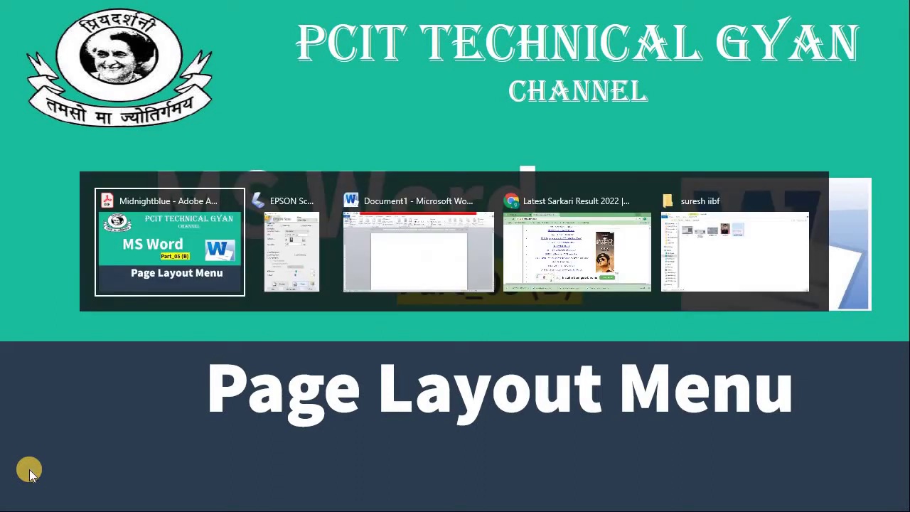
key("alt+Tab")
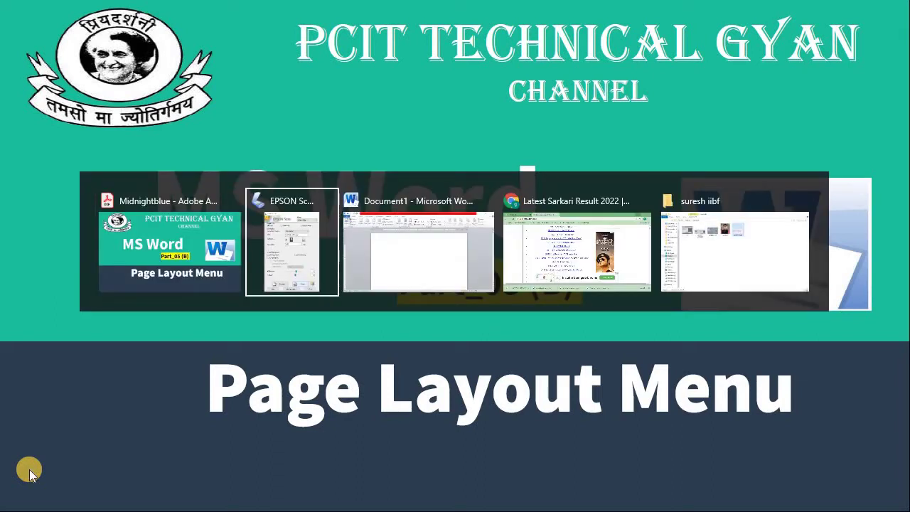
key("alt+Tab")
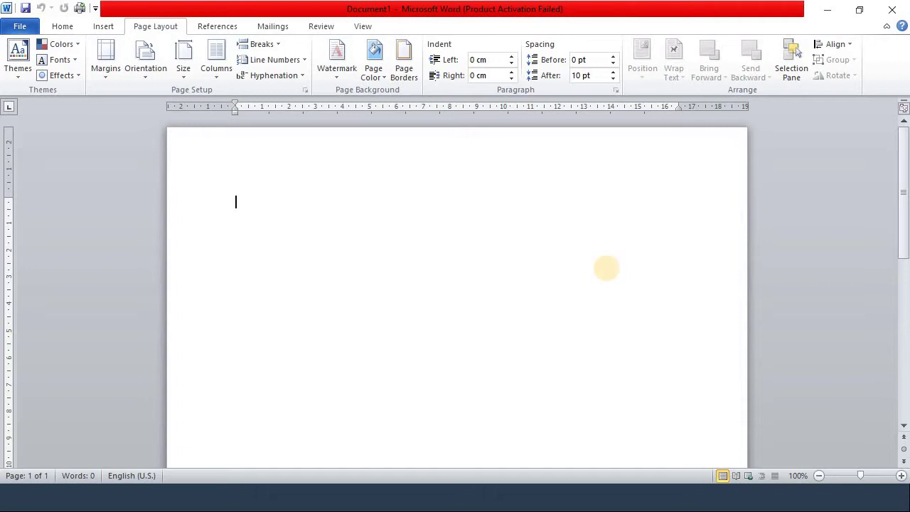
Step: Generate three sample paragraphs with =RAND() and drag the top margin upward
type("=RAND(")
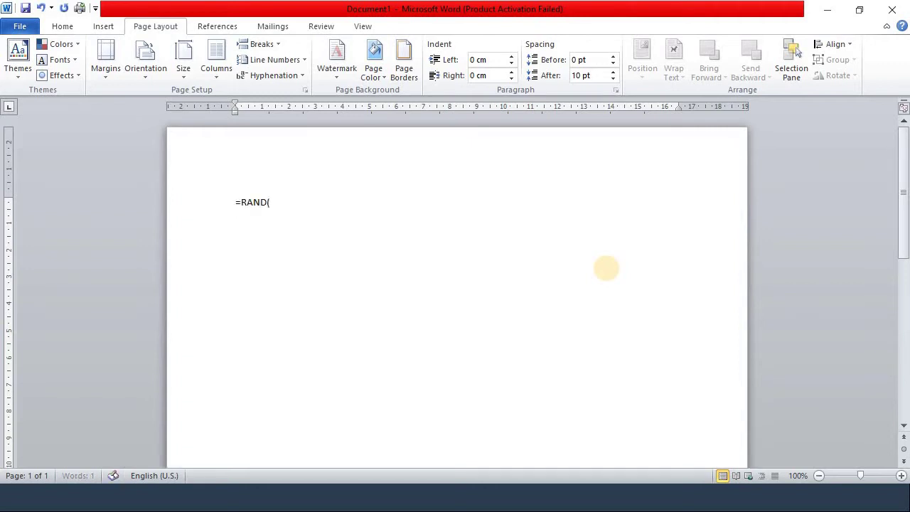
type(")")
key("Return")
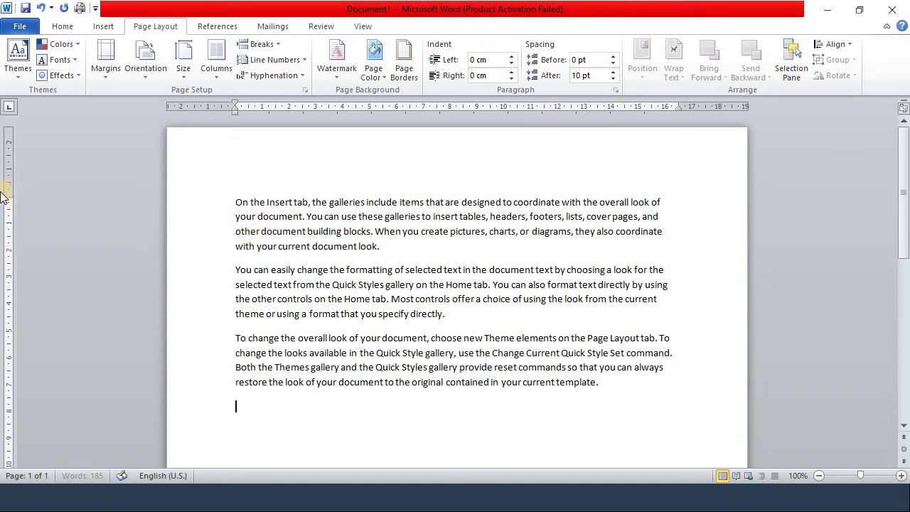
left_click_drag(4, 195, 13, 164)
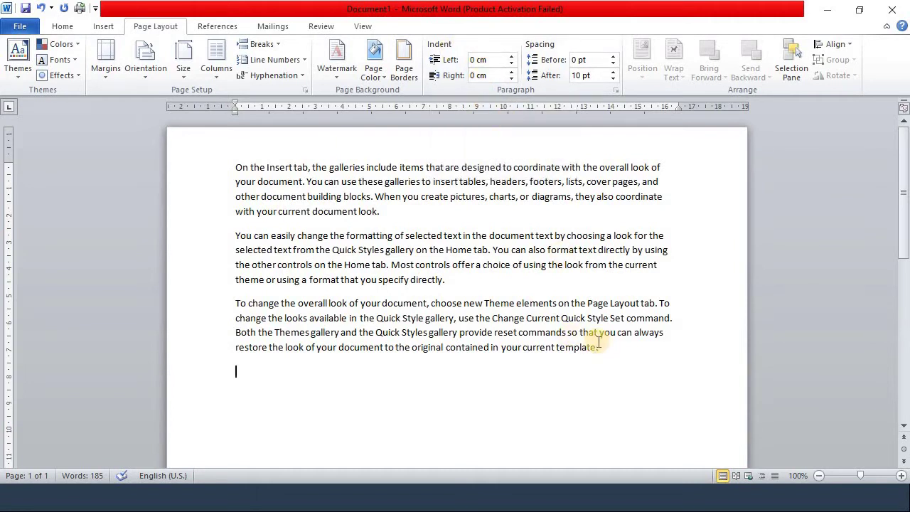
Step: Select the three paragraphs and try left indent values, ending at 1.2 cm
left_click_drag(598, 347, 209, 155)
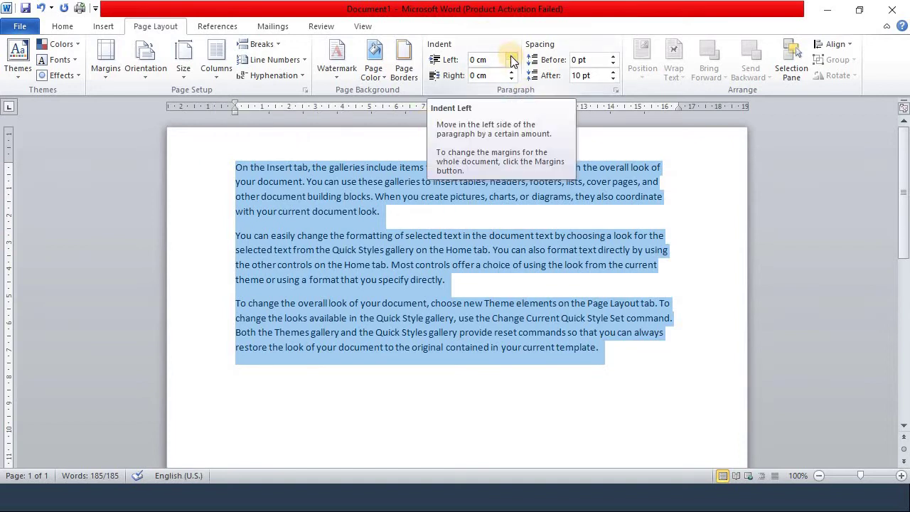
left_click(512, 57)
left_click(511, 56)
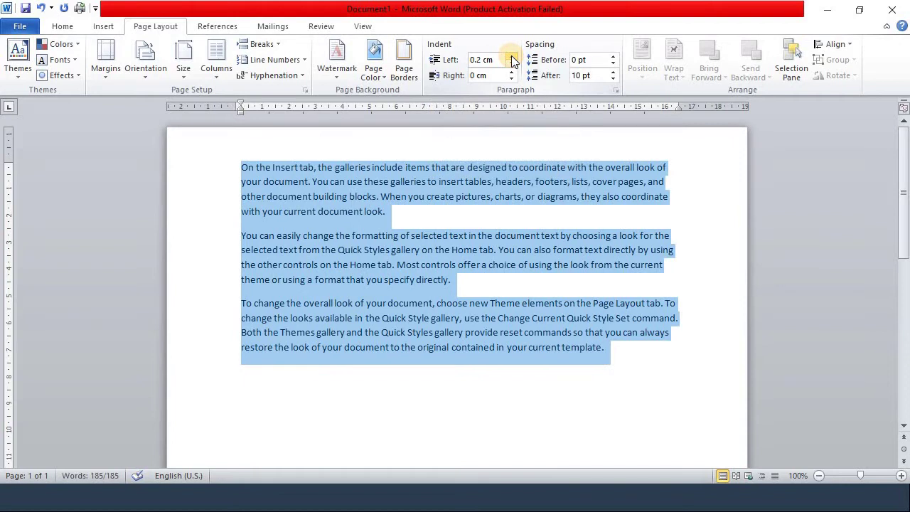
left_click(512, 57)
left_click(512, 57)
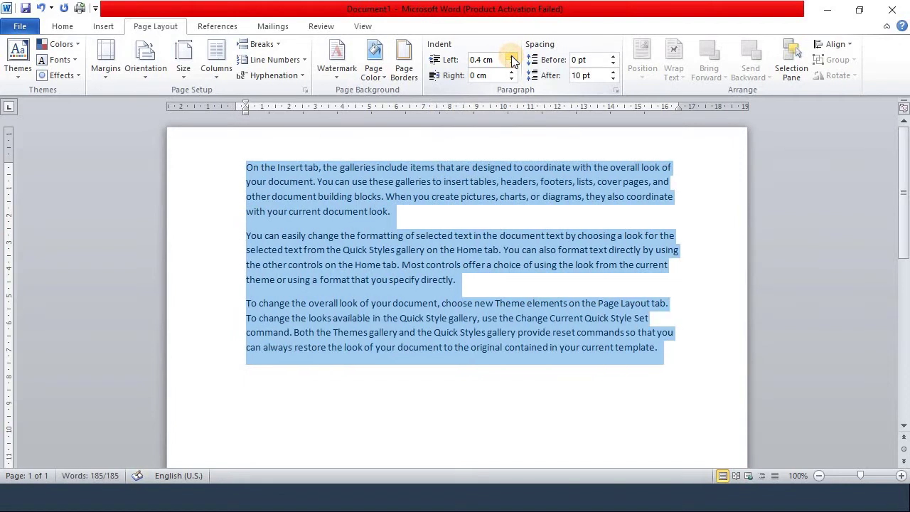
left_click(512, 57)
left_click(511, 57)
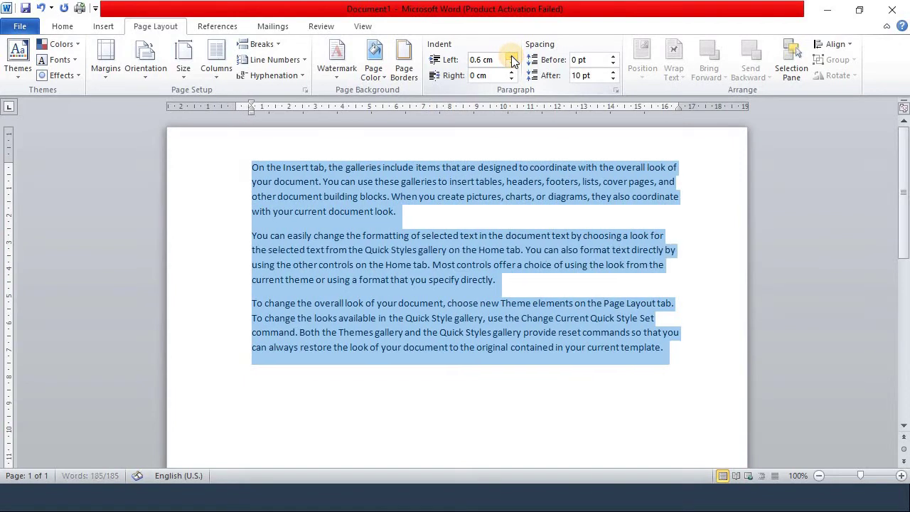
left_click(511, 57)
left_click(512, 57)
left_click(511, 57)
left_click(511, 56)
left_click(511, 57)
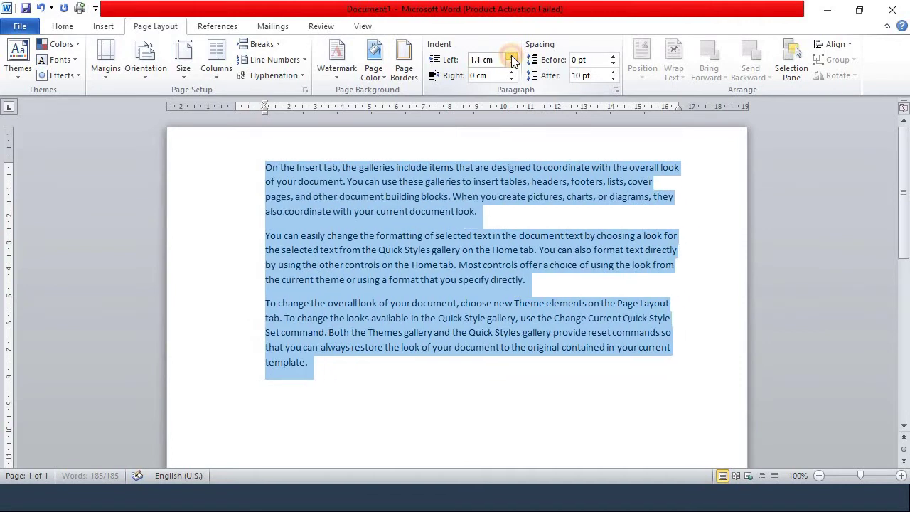
left_click(512, 57)
left_click(511, 57)
left_click(511, 57)
left_click(512, 57)
left_click(512, 57)
left_click(512, 57)
left_click(512, 56)
left_click(512, 57)
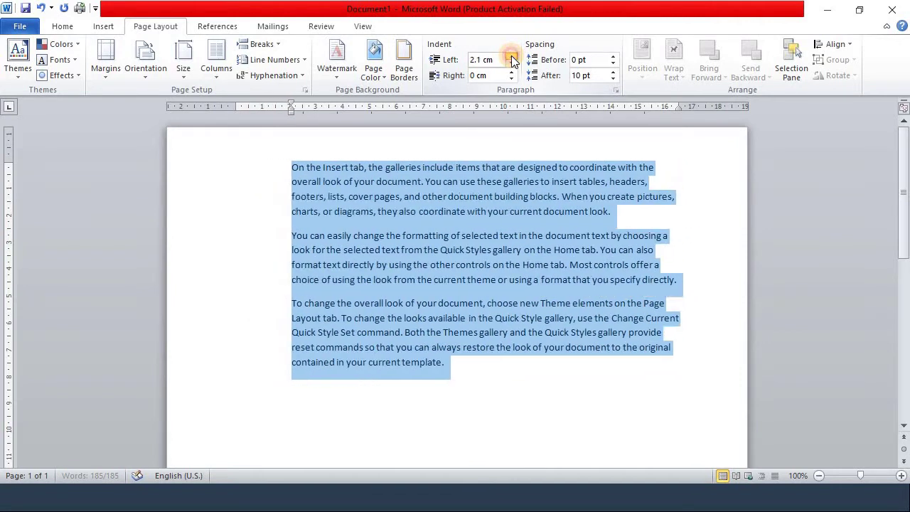
left_click(511, 63)
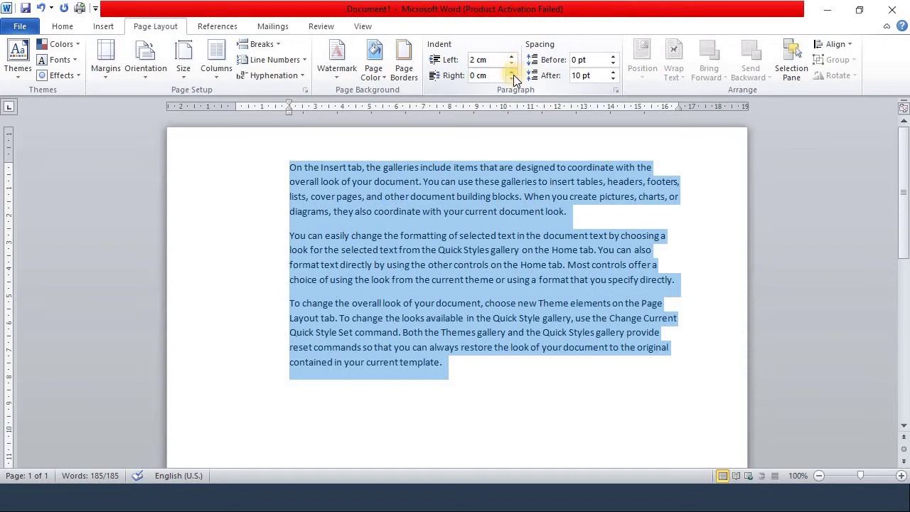
left_click(512, 64)
left_click(512, 63)
left_click(511, 64)
left_click(512, 63)
left_click(511, 63)
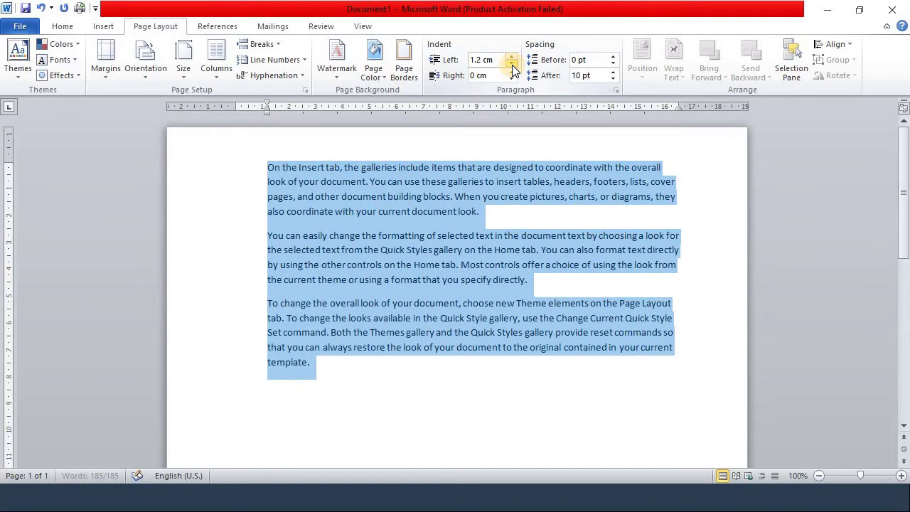
Step: Set the paragraphs' right indent to 0.9 cm
left_click(512, 71)
left_click(511, 72)
left_click(511, 71)
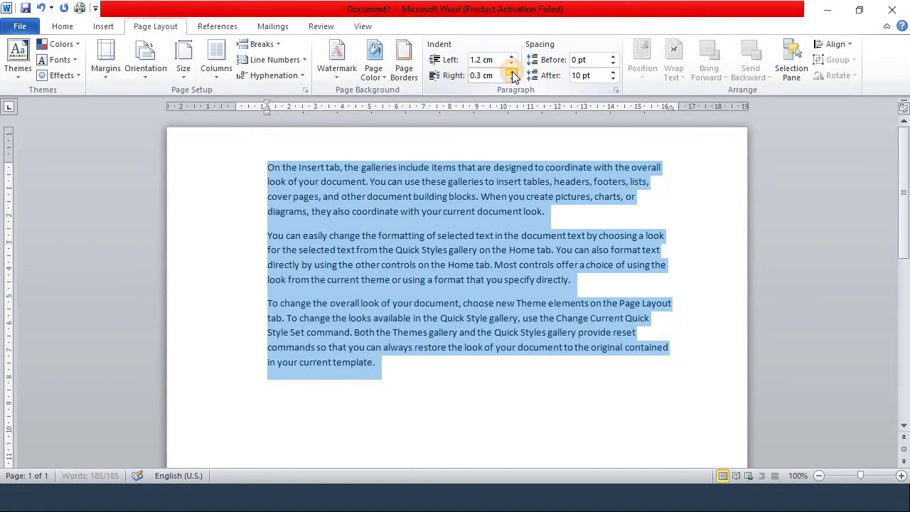
left_click(512, 71)
left_click(512, 72)
left_click(511, 72)
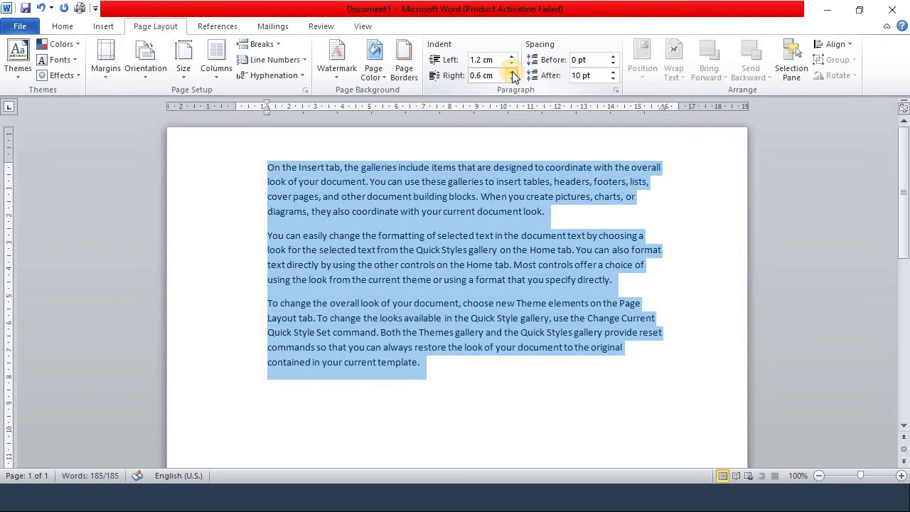
left_click(511, 72)
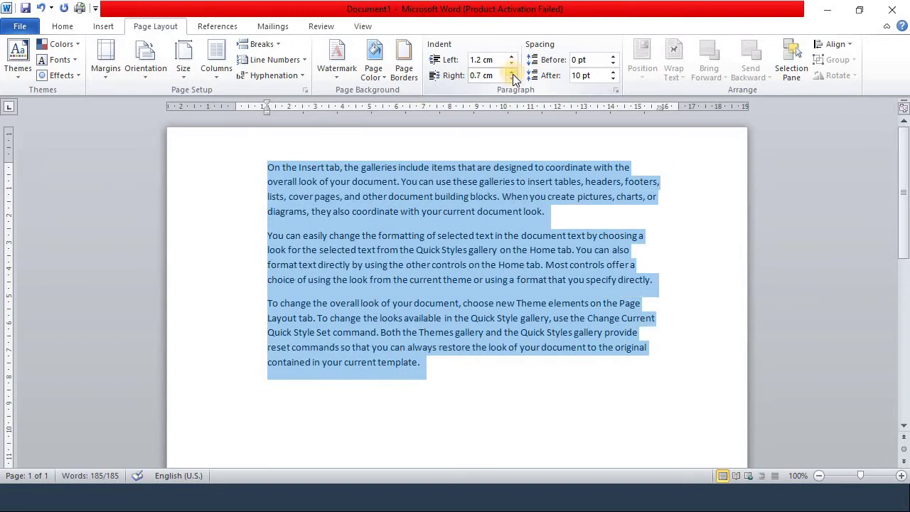
left_click(512, 72)
left_click(512, 73)
left_click(512, 73)
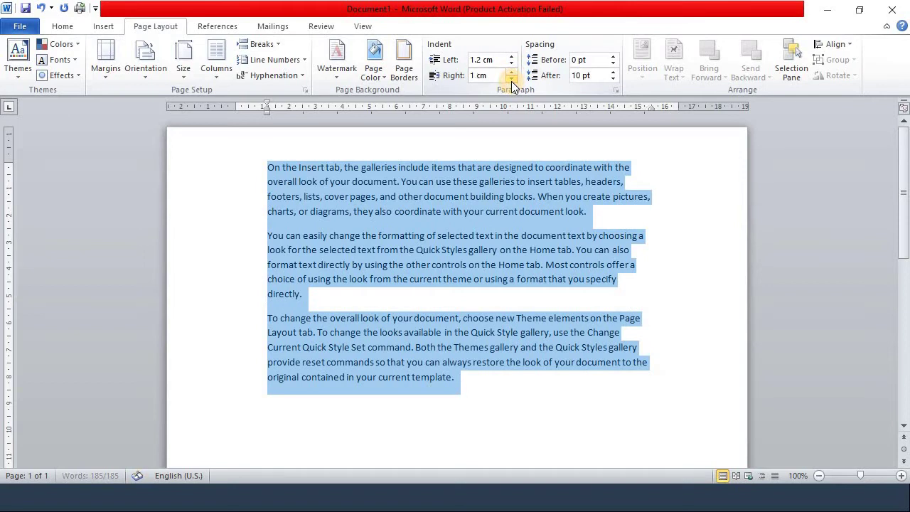
left_click(511, 79)
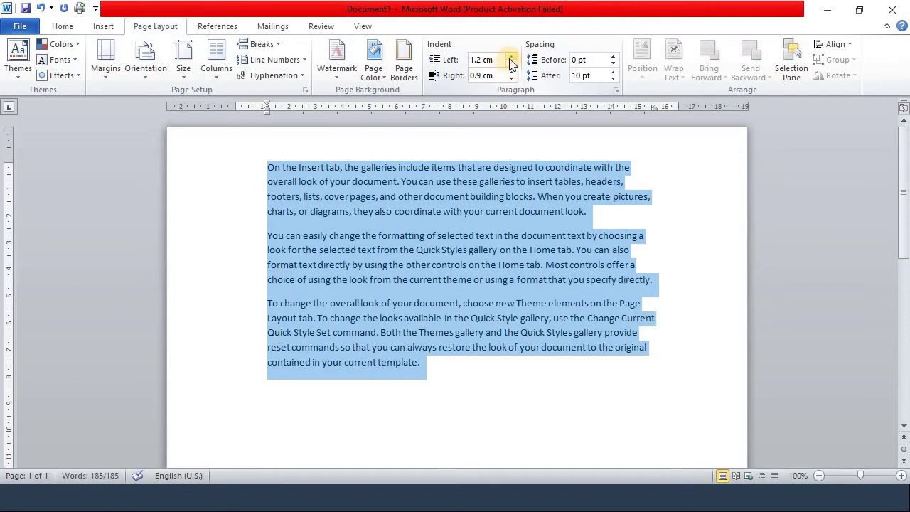
Step: Lower the left indent to -0.9 cm and deselect the text
left_click(511, 57)
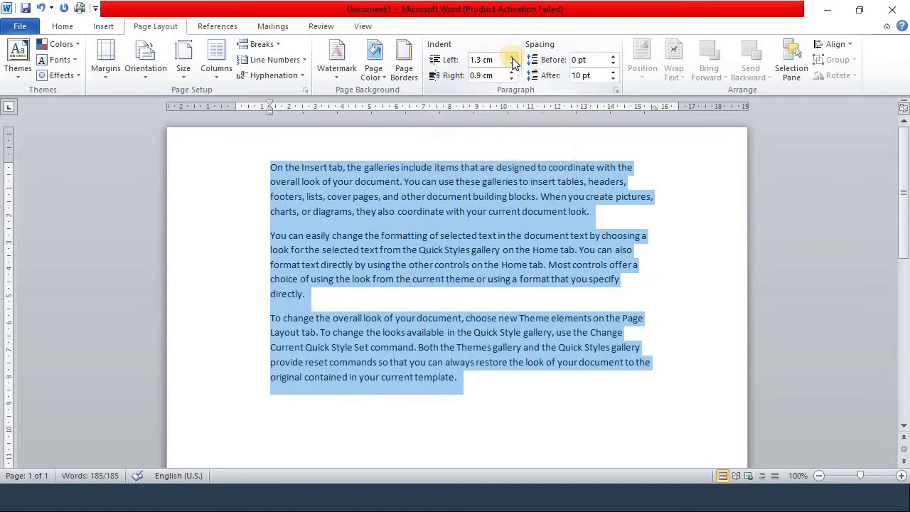
left_click(512, 64)
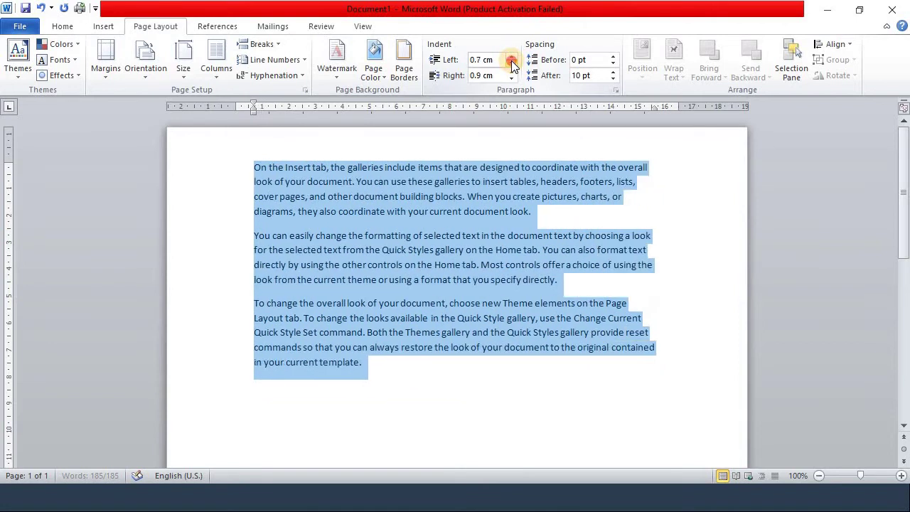
left_click_drag(513, 64, 513, 64)
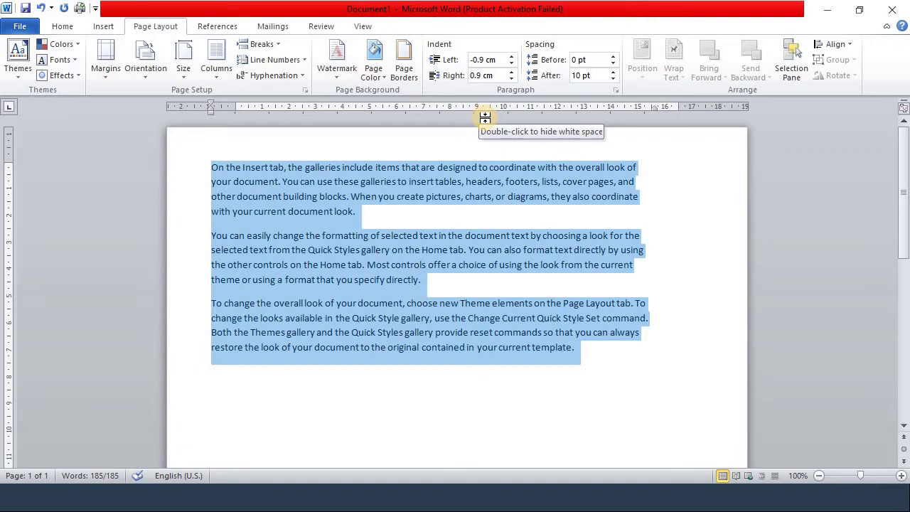
left_click(479, 168)
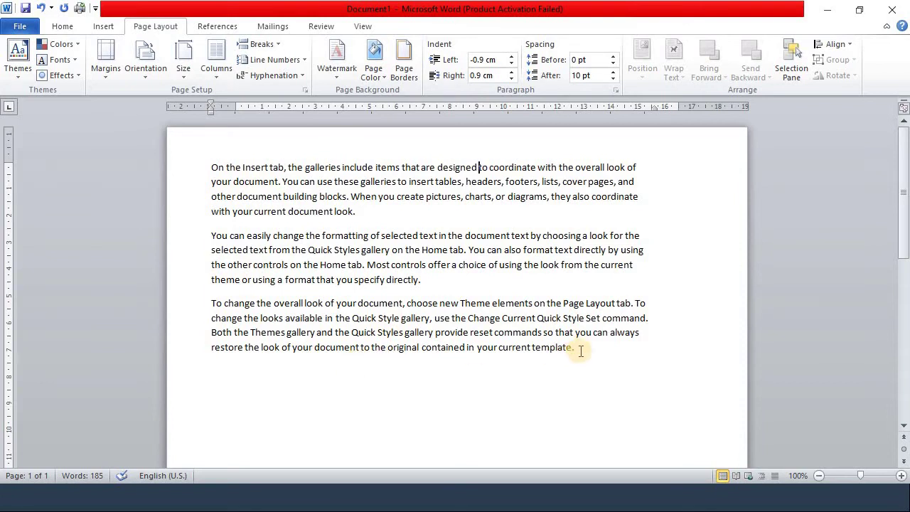
Step: Select all text and try Spacing Before values from Auto up past 42 pt
key("ctrl+a")
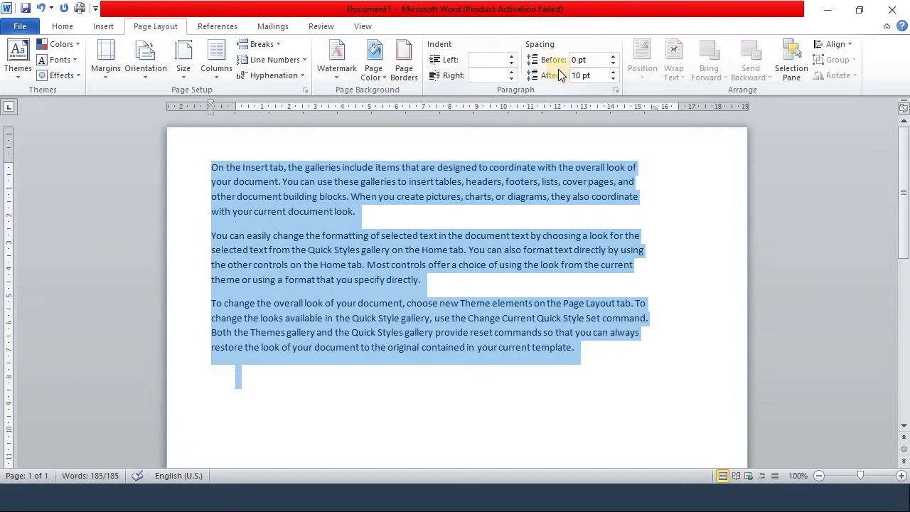
left_click(612, 64)
left_click(612, 64)
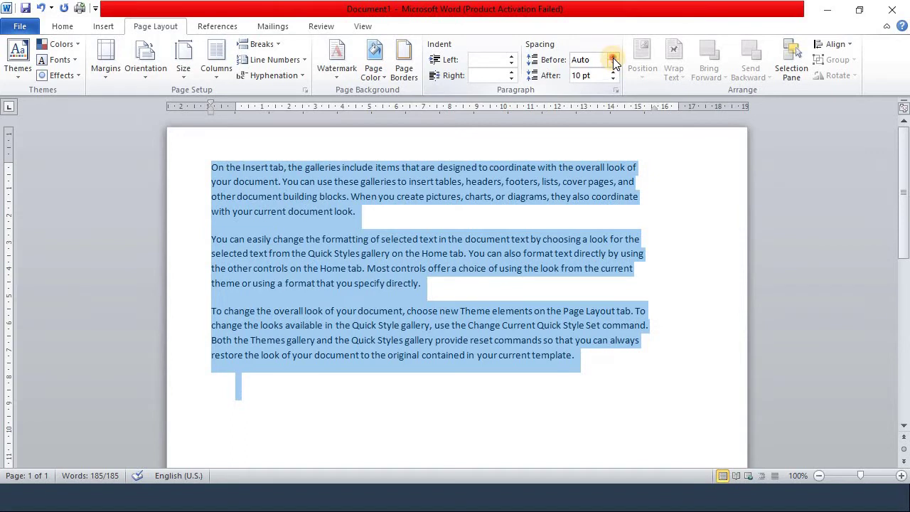
left_click(613, 62)
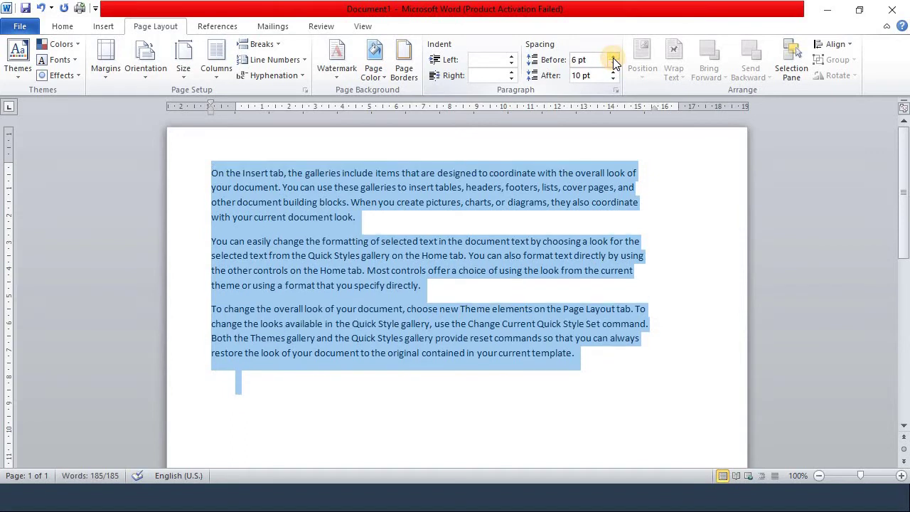
left_click(612, 57)
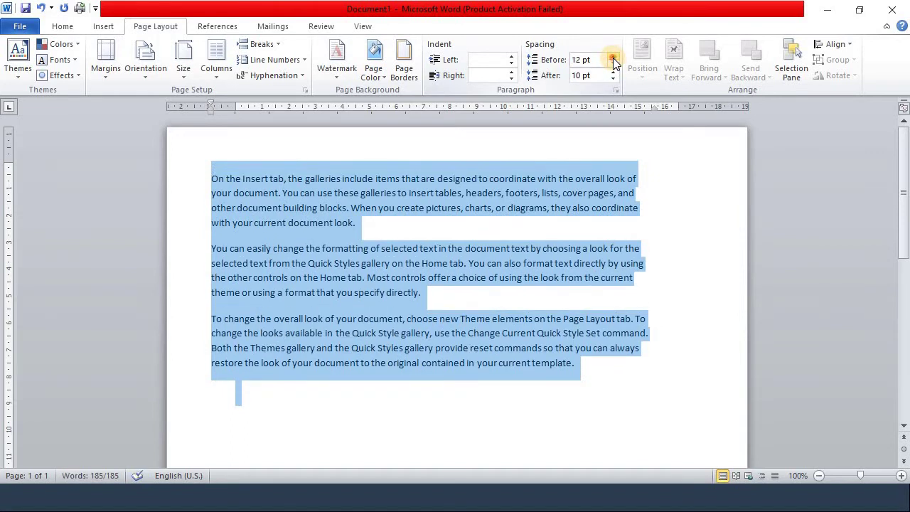
left_click(613, 59)
left_click(613, 58)
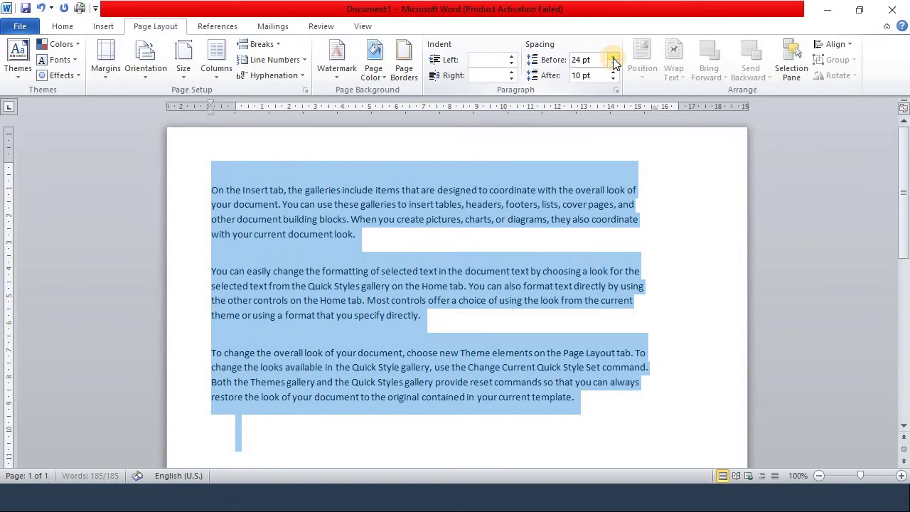
left_click(613, 59)
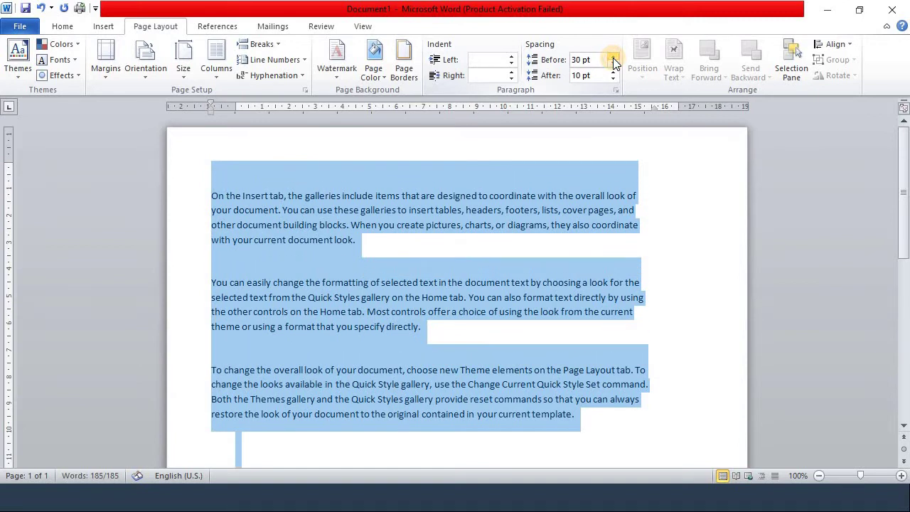
left_click(613, 58)
left_click(612, 58)
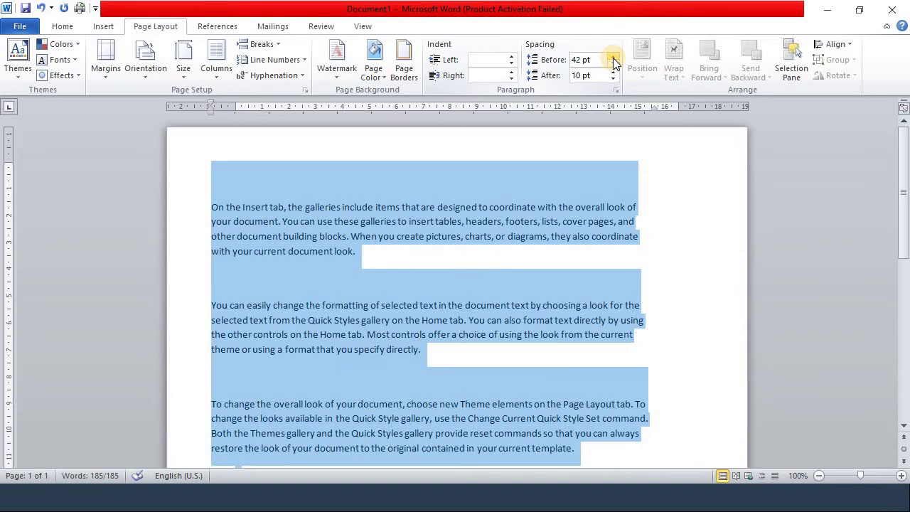
left_click(612, 57)
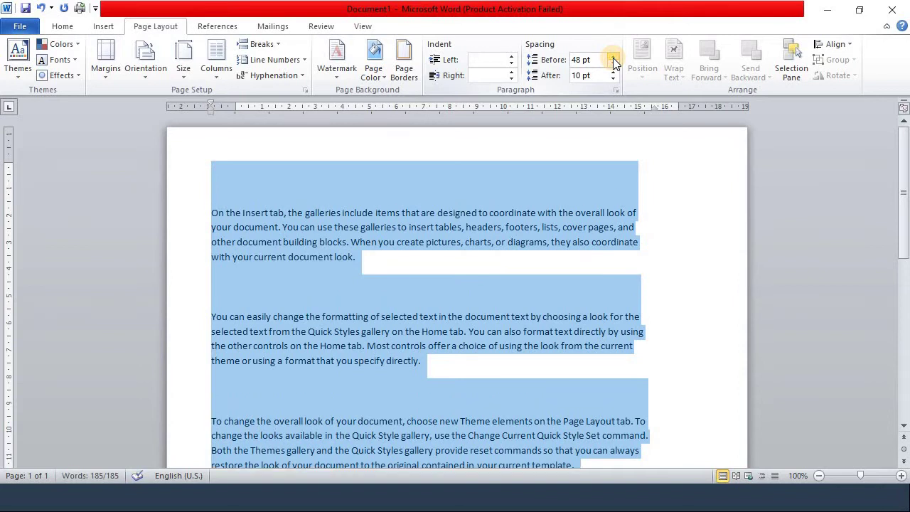
Step: Reduce the space before each paragraph back to 6 pt
left_click(612, 66)
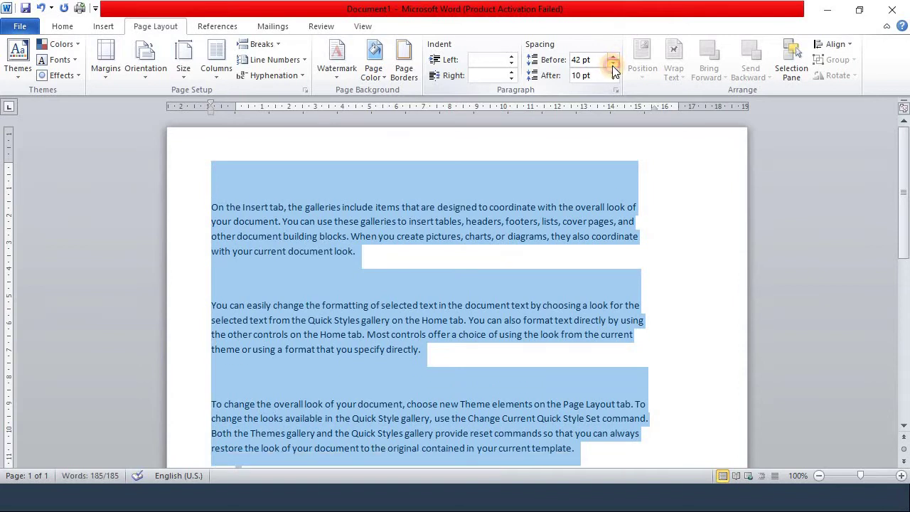
left_click(612, 66)
left_click(612, 66)
left_click(612, 66)
left_click(612, 66)
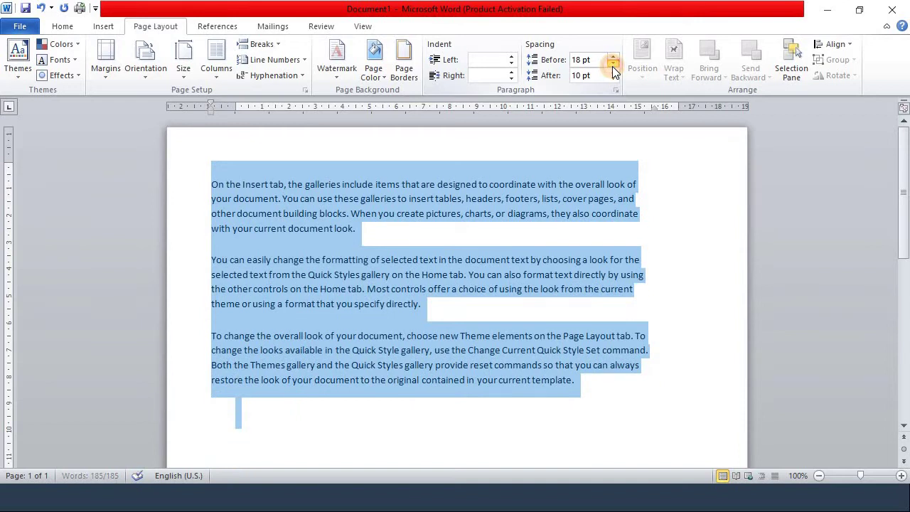
left_click(612, 66)
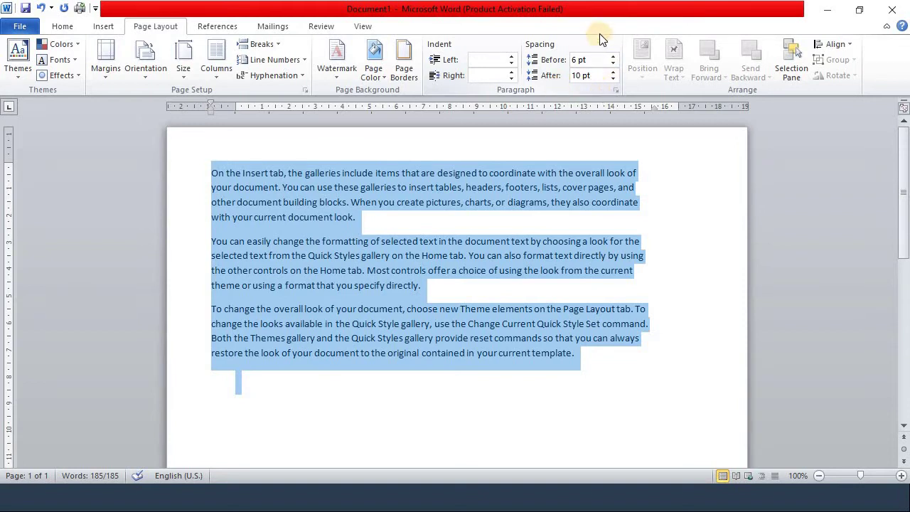
Step: Raise the space after paragraphs well past 18 pt to test wider gaps
left_click(614, 79)
left_click(614, 72)
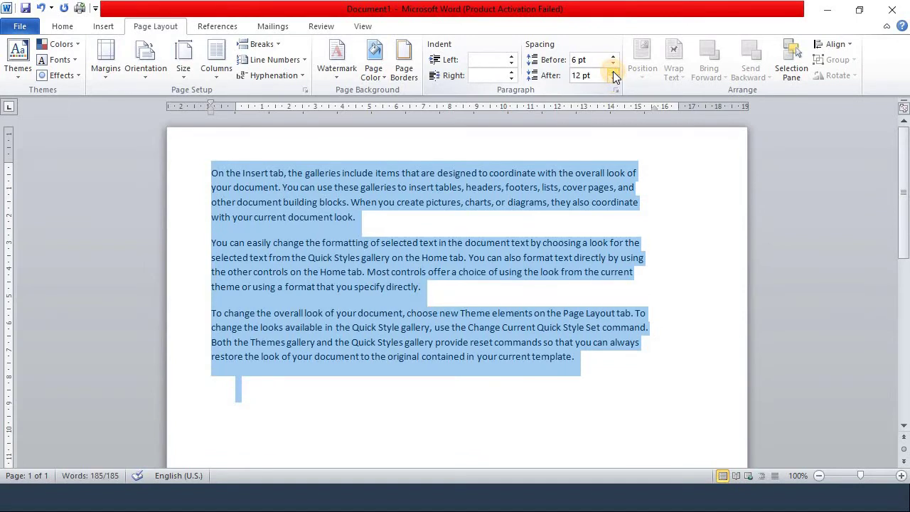
left_click(614, 72)
left_click(614, 71)
left_click(613, 72)
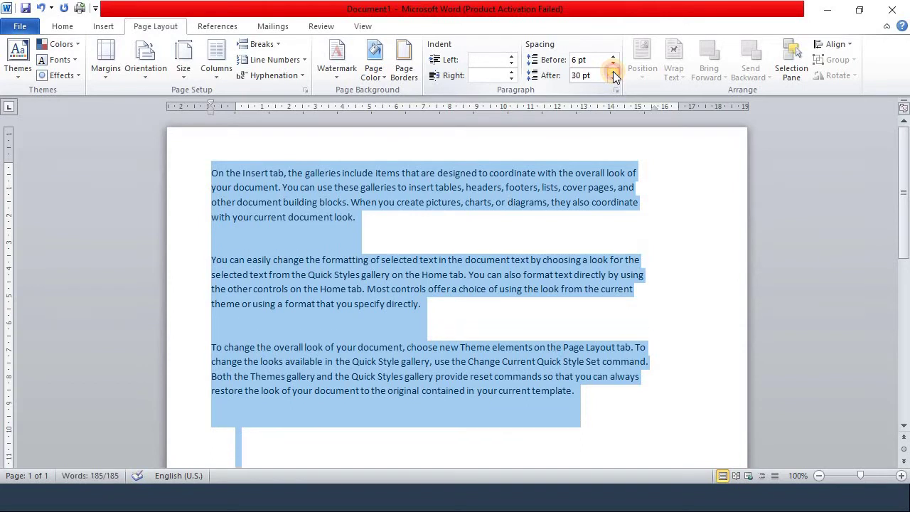
left_click(613, 71)
left_click(614, 72)
left_click(613, 71)
left_click(613, 72)
left_click(613, 72)
left_click(614, 72)
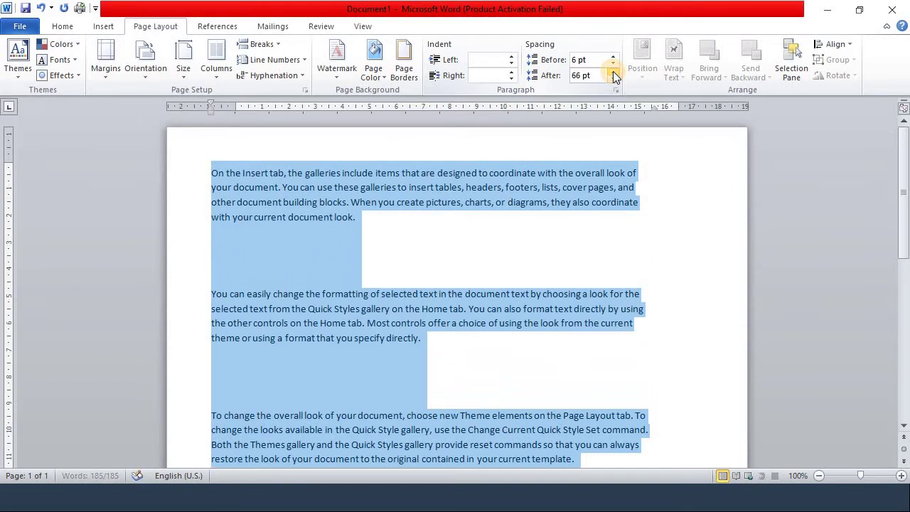
left_click(613, 71)
Step: Lower the space after paragraphs through 24 pt down to 18 pt
left_click(612, 78)
double_click(612, 79)
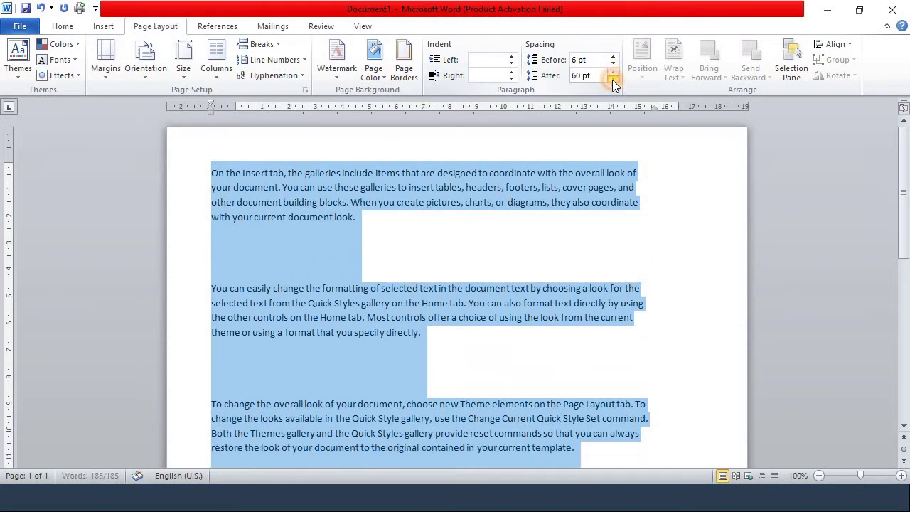
double_click(612, 80)
double_click(612, 80)
left_click(612, 79)
left_click(612, 79)
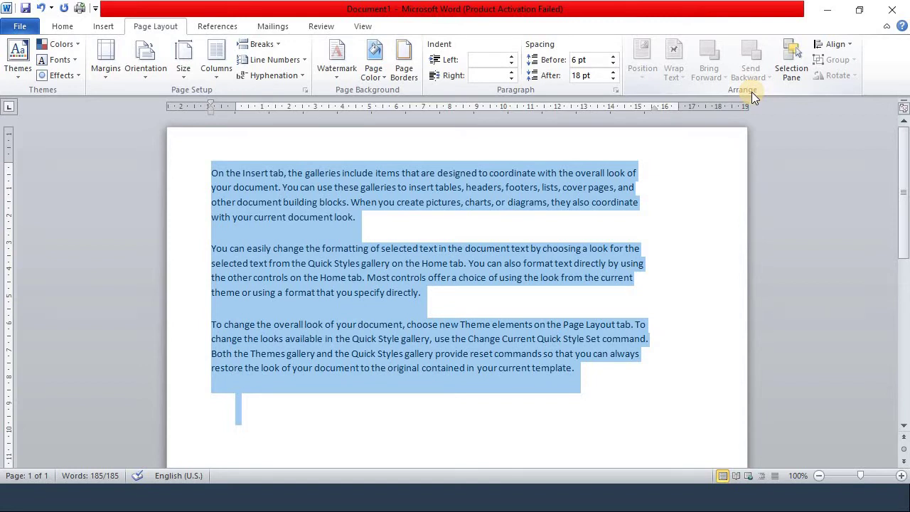
Step: Draw a left-right-up block arrow from Shapes over the first paragraph
left_click(593, 229)
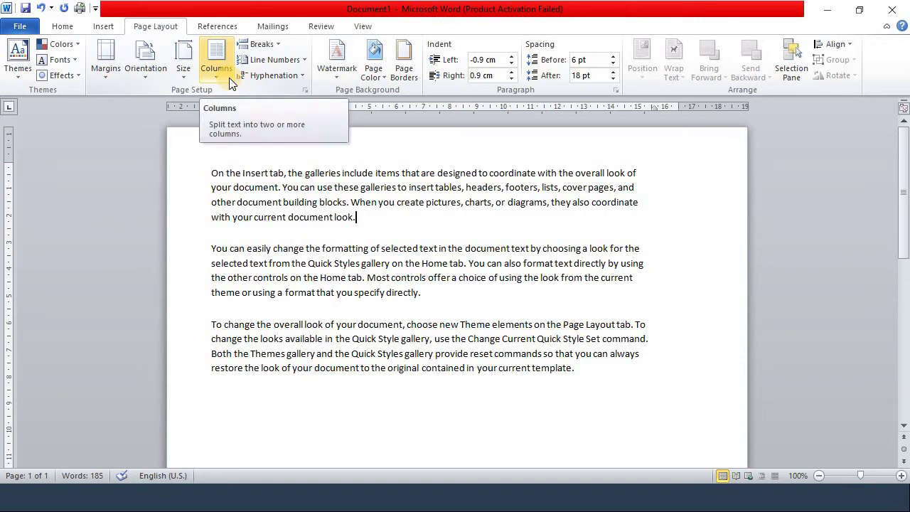
left_click(110, 28)
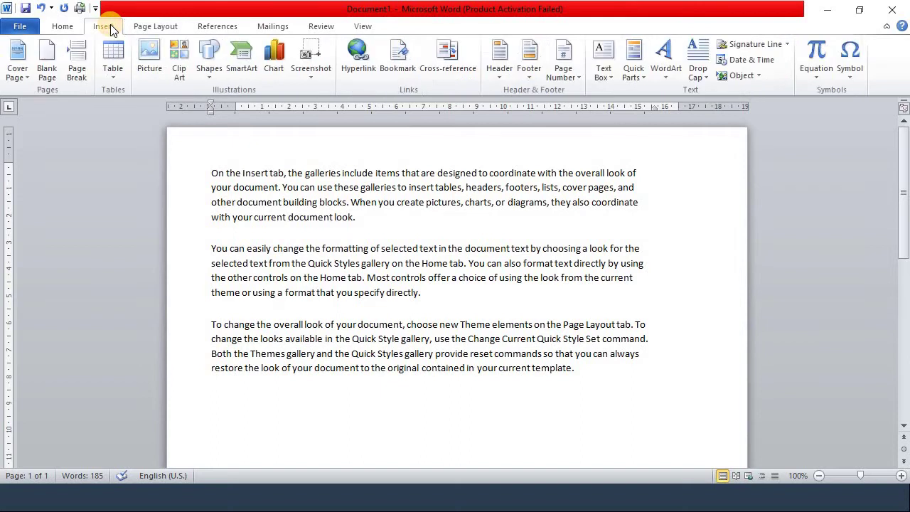
left_click(214, 78)
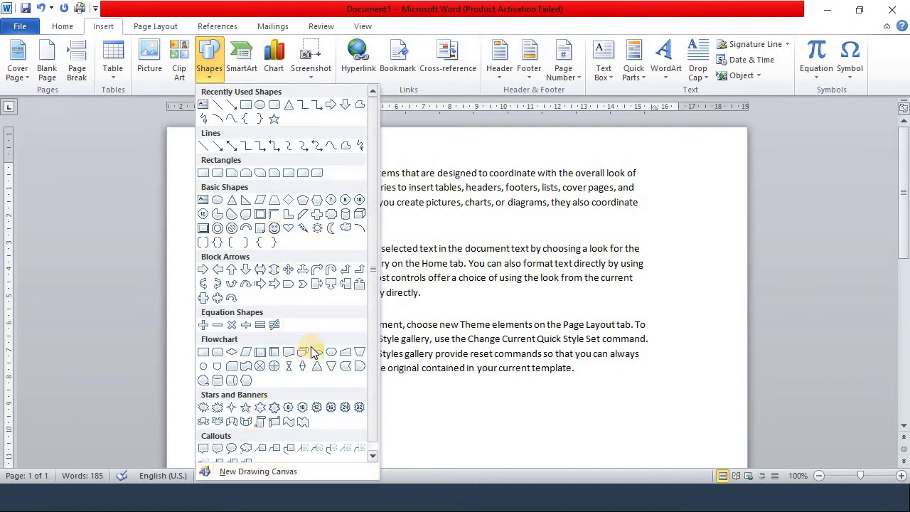
left_click(302, 269)
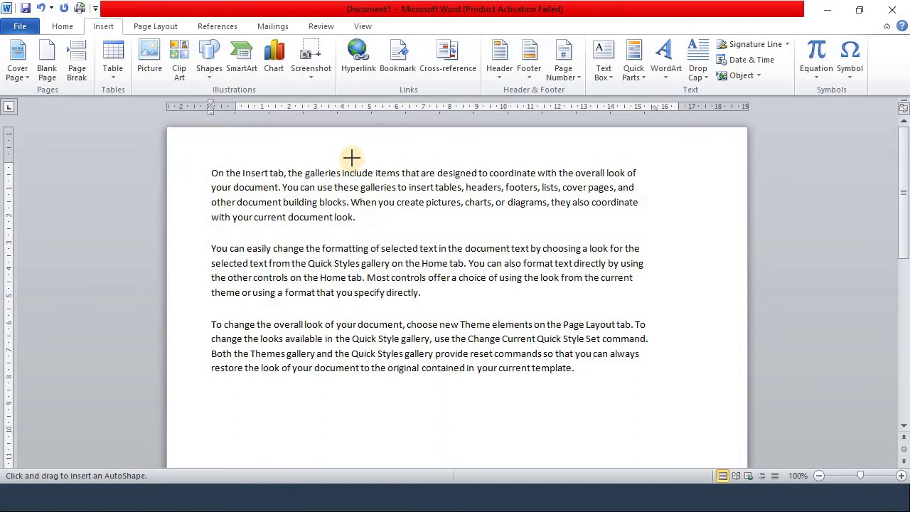
mouse_move(349, 157)
left_mouse_down()
mouse_move(456, 249)
mouse_move(481, 244)
left_mouse_up()
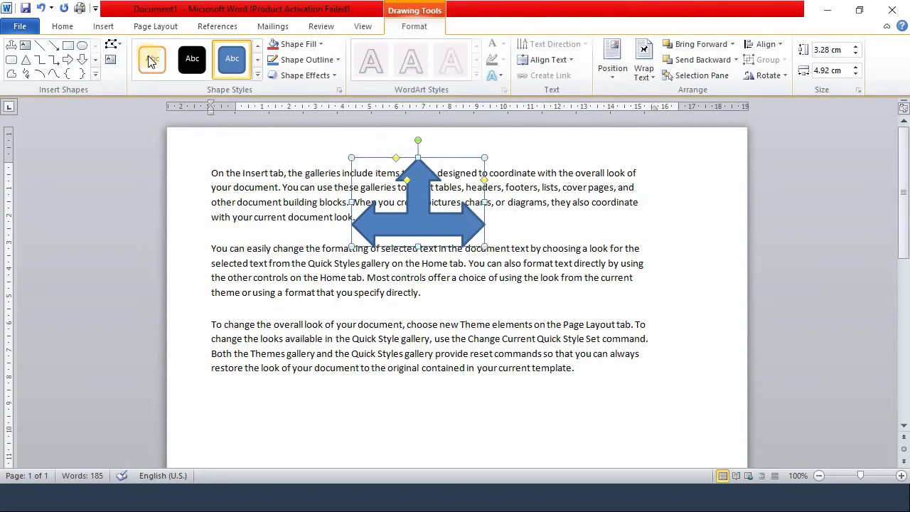
Step: Apply the green shape style to the arrow, keep it upright, and nudge it down
left_click(258, 60)
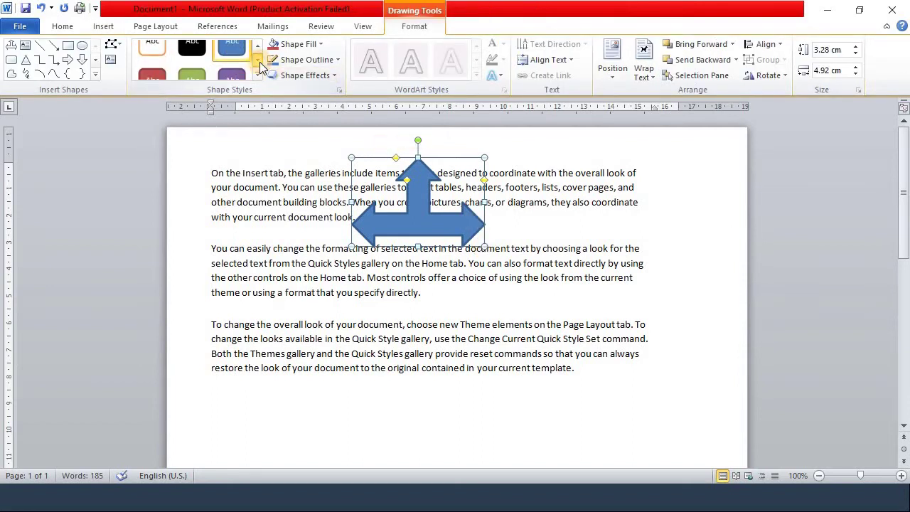
left_click(196, 69)
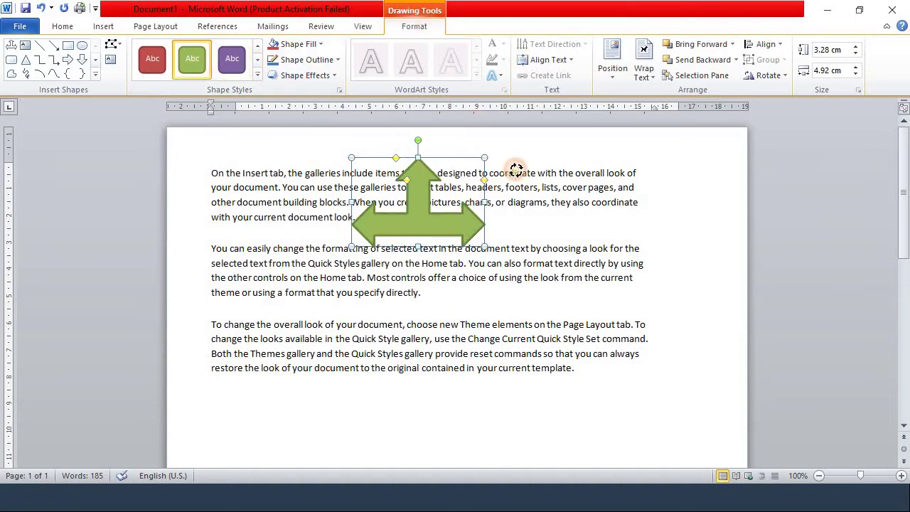
left_click_drag(418, 142, 478, 192)
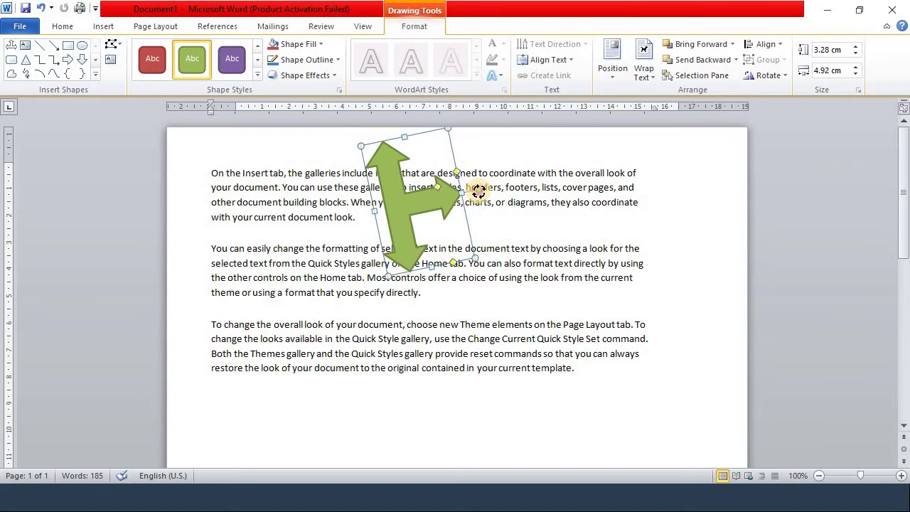
left_click_drag(448, 130, 417, 142)
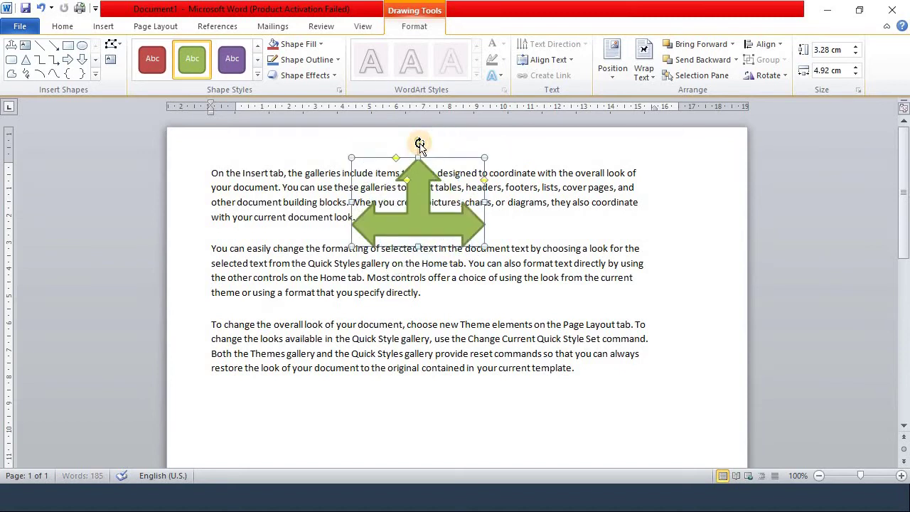
left_click_drag(415, 224, 416, 228)
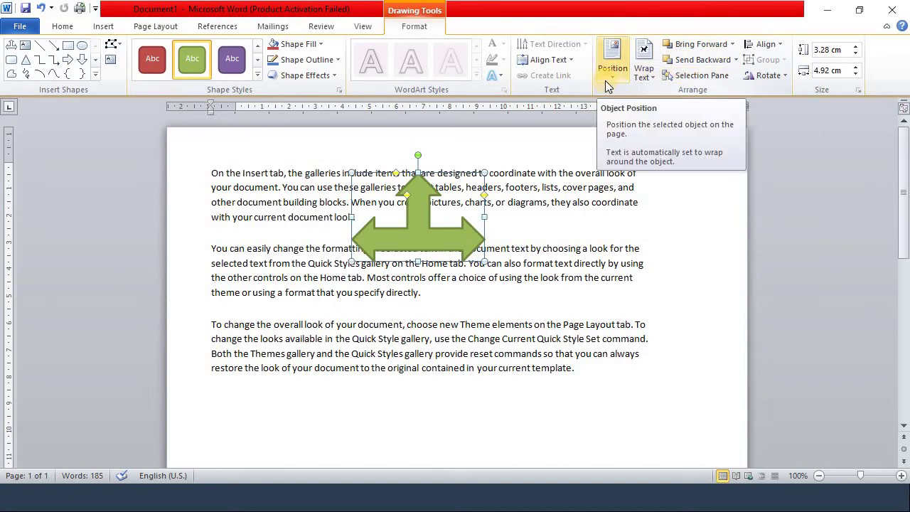
Step: Position the arrow Top Left with square text wrapping
left_click(605, 81)
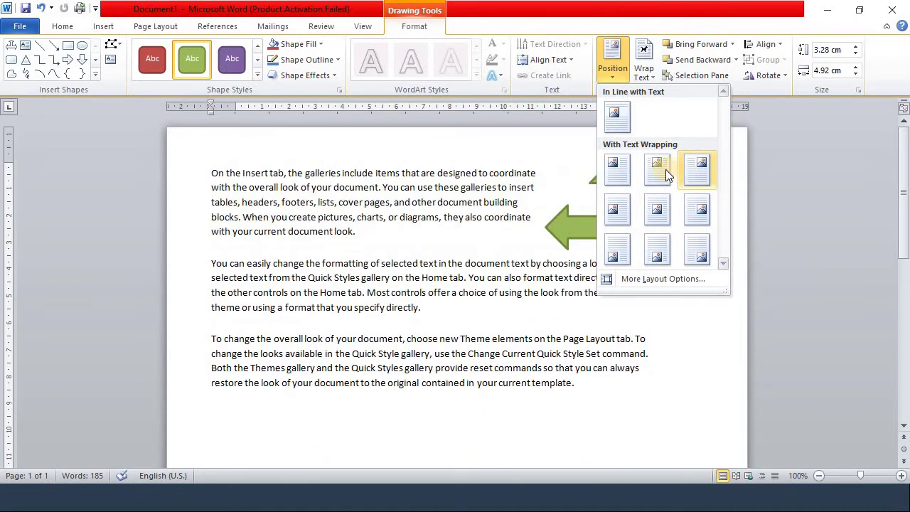
left_click(621, 171)
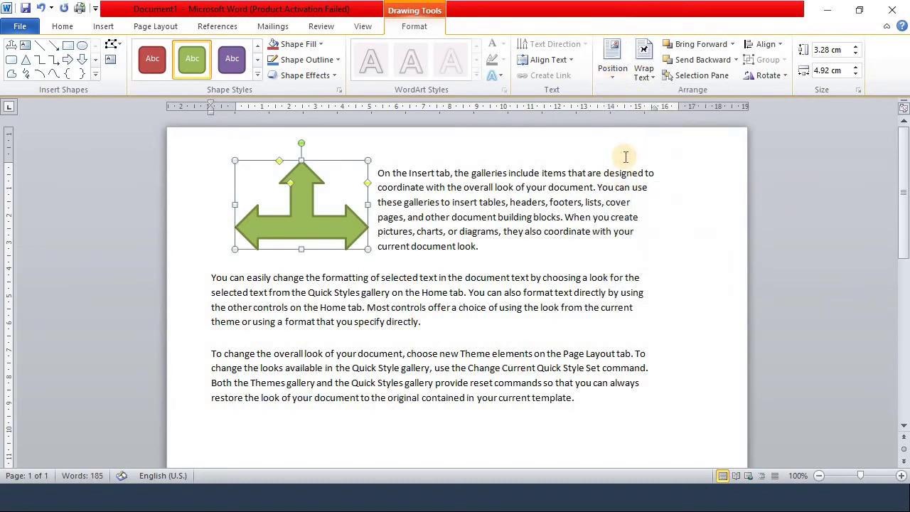
left_click(644, 71)
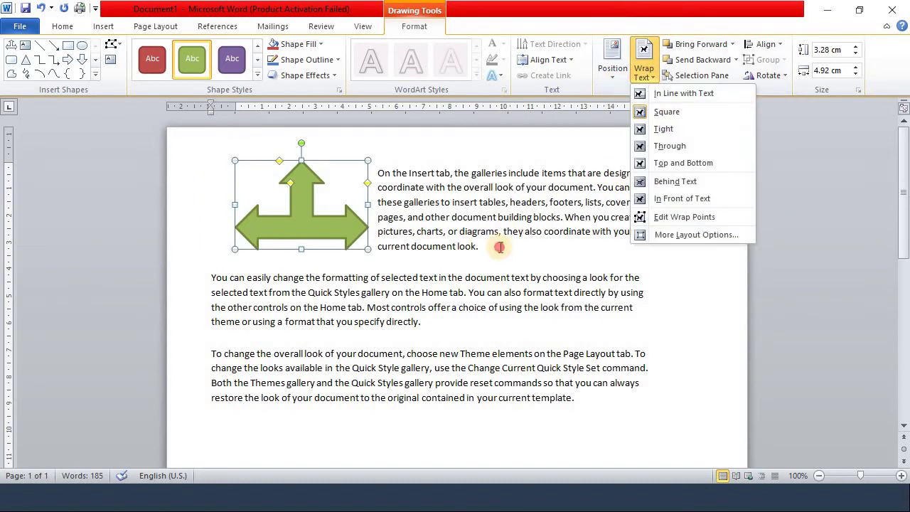
Step: Apply square wrapping, move the arrow, and shrink it to about 2.65 × 2.75 cm
left_click(301, 189)
mouse_move(302, 192)
left_mouse_down()
mouse_move(377, 270)
mouse_move(505, 246)
left_mouse_up()
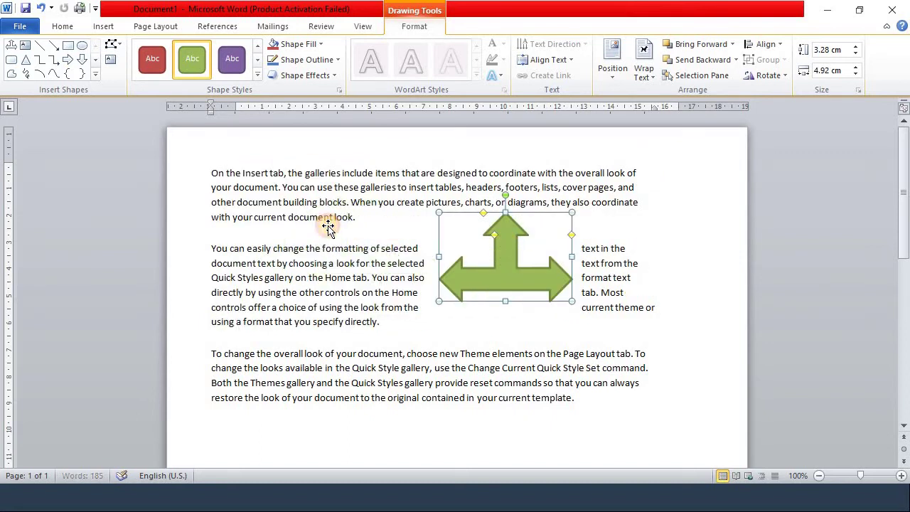
mouse_move(327, 228)
left_mouse_down()
mouse_move(472, 210)
mouse_move(298, 214)
mouse_move(410, 280)
left_mouse_up()
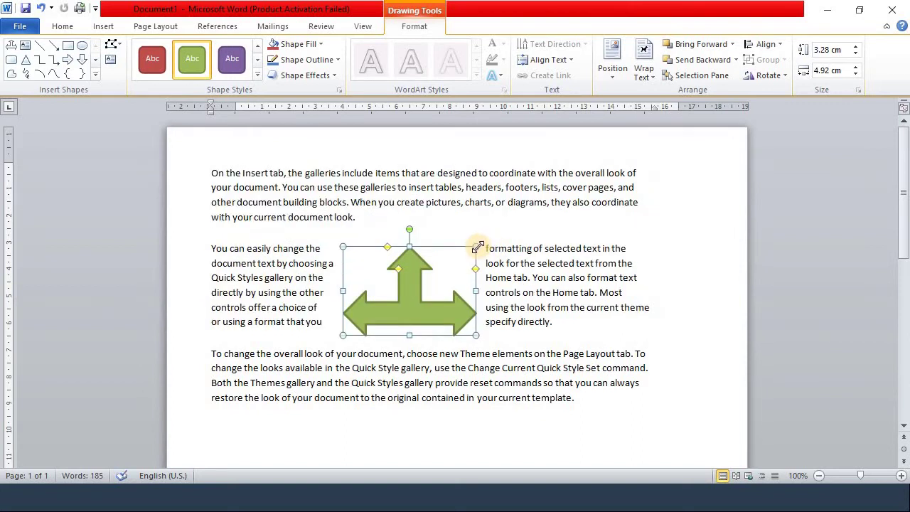
left_click_drag(476, 247, 417, 263)
mouse_move(381, 290)
left_mouse_down()
mouse_move(402, 229)
mouse_move(406, 263)
left_mouse_up()
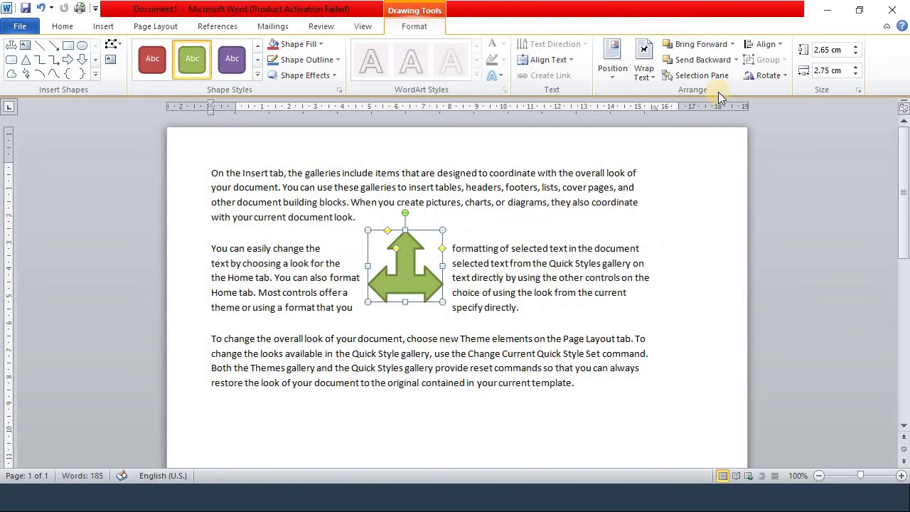
Step: Set the arrow In Line with Text and place it at the first paragraph's end
left_click(647, 80)
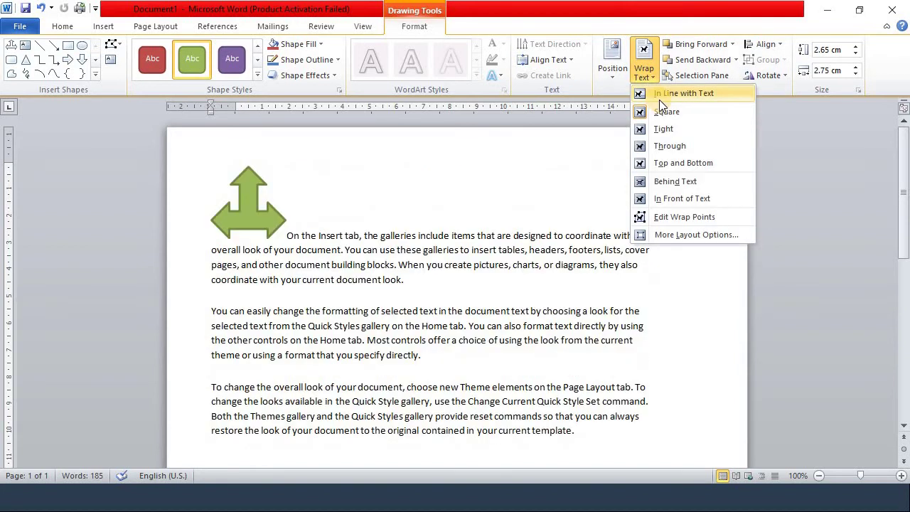
left_click(659, 99)
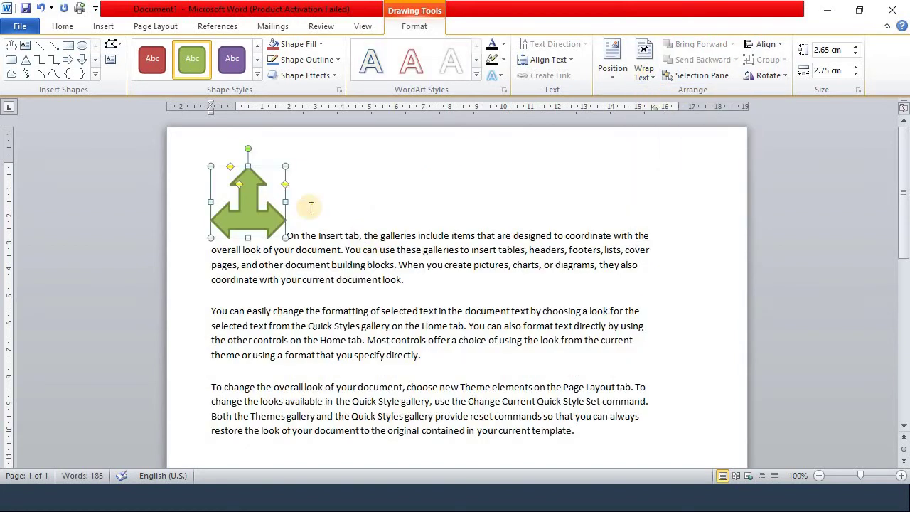
left_click_drag(253, 198, 309, 279)
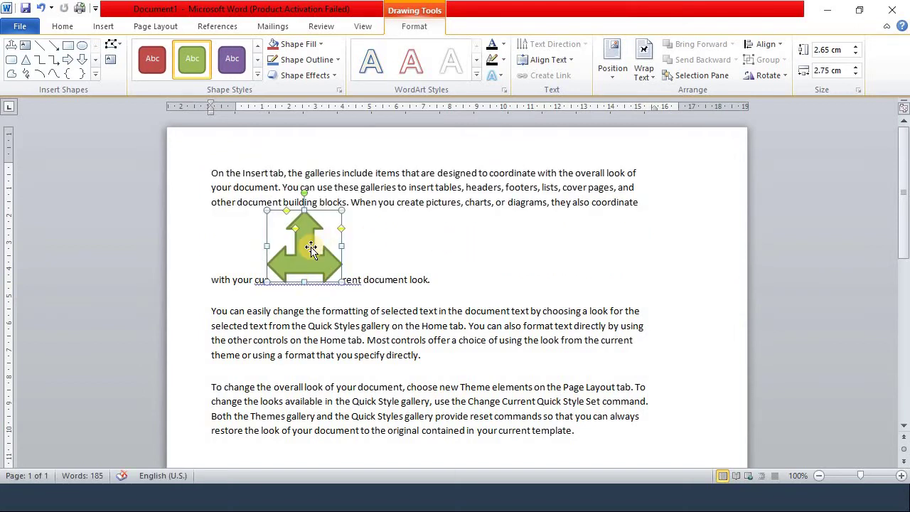
left_click_drag(311, 247, 387, 342)
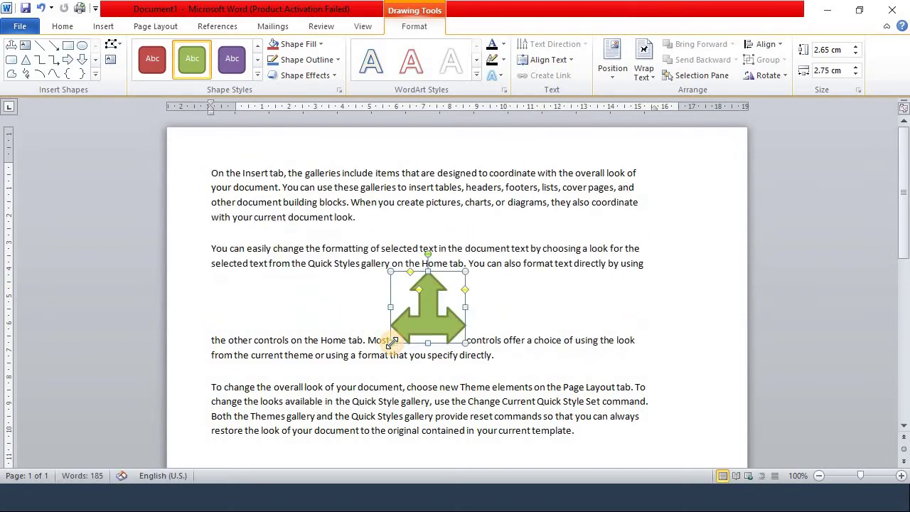
left_click_drag(416, 298, 421, 235)
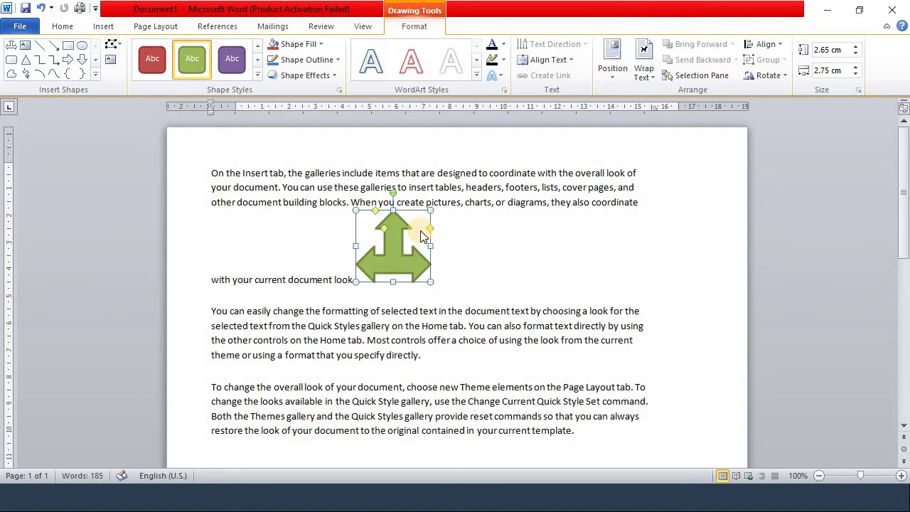
Step: Reapply square wrapping and move the arrow into the second paragraph's middle
left_click(644, 71)
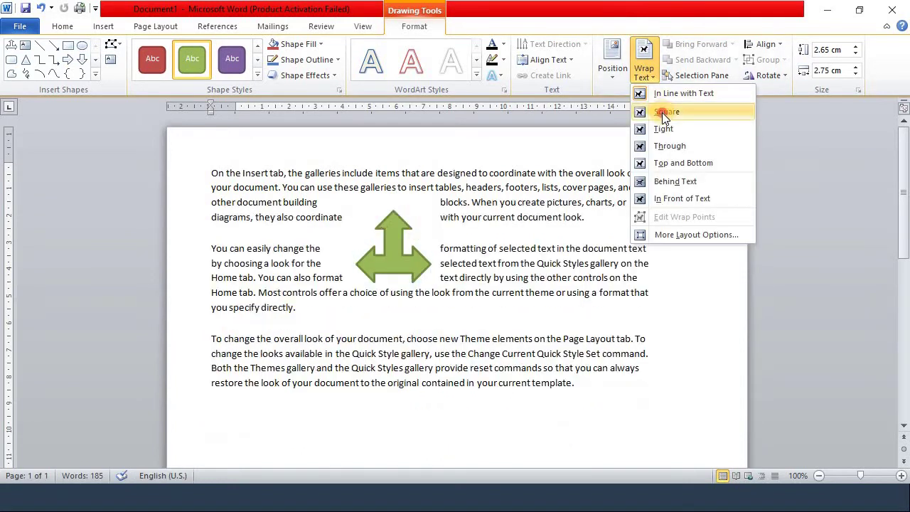
left_click(662, 114)
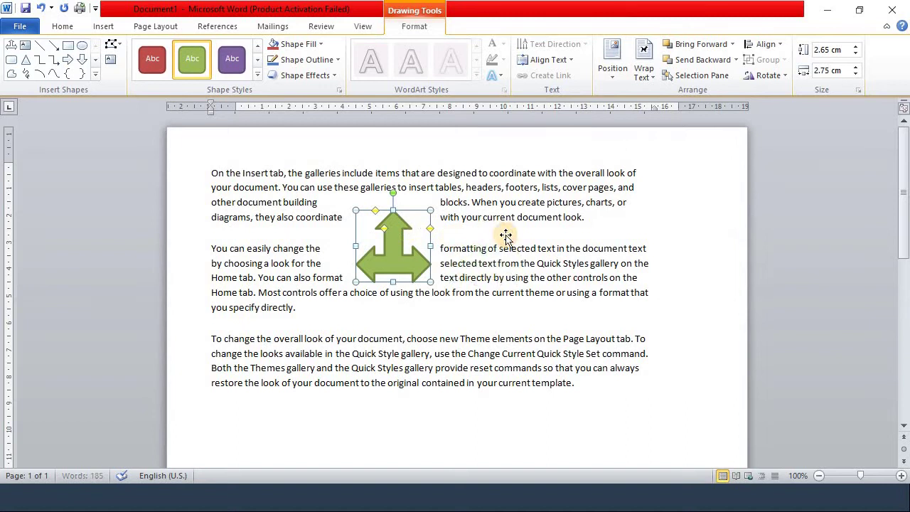
left_click_drag(505, 236, 450, 274)
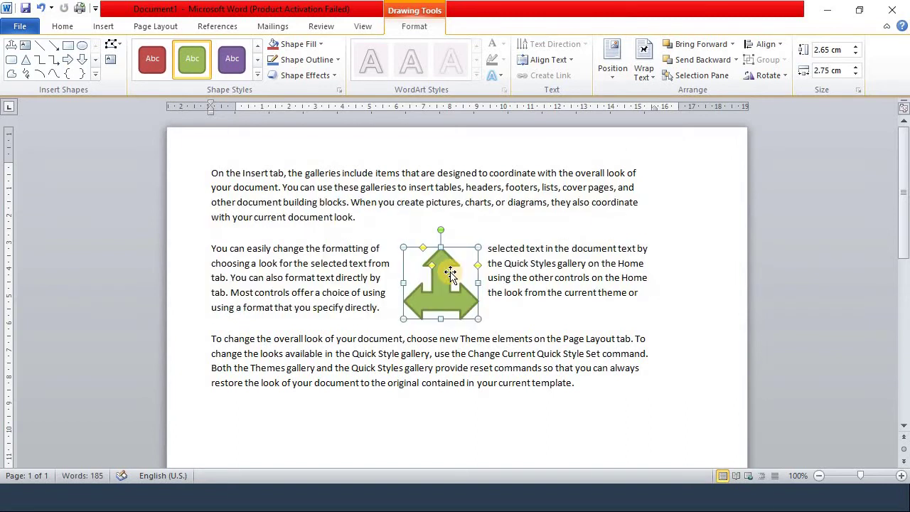
Step: Switch the arrow to Tight wrapping and move it left, spanning the first two paragraphs
left_click(650, 81)
left_click(653, 132)
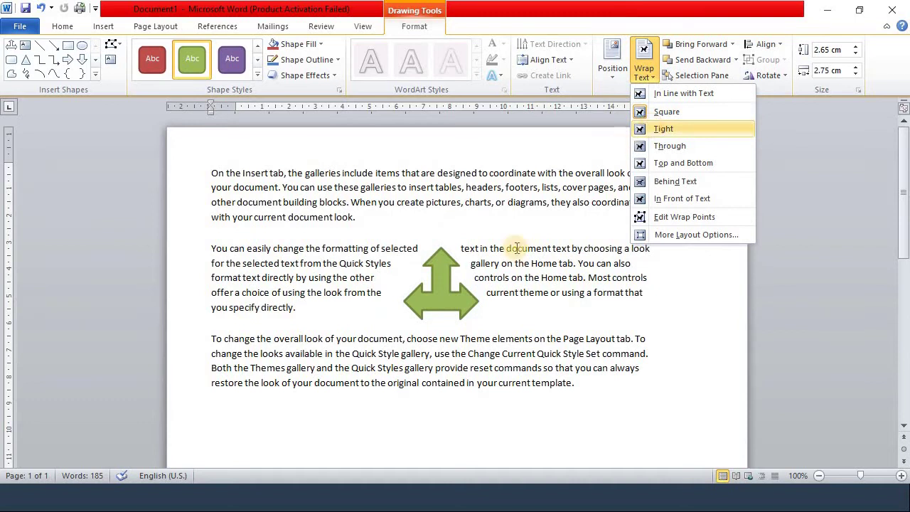
mouse_move(454, 286)
left_mouse_down()
mouse_move(362, 231)
mouse_move(516, 221)
left_mouse_up()
left_click(445, 223)
left_click_drag(445, 222, 388, 221)
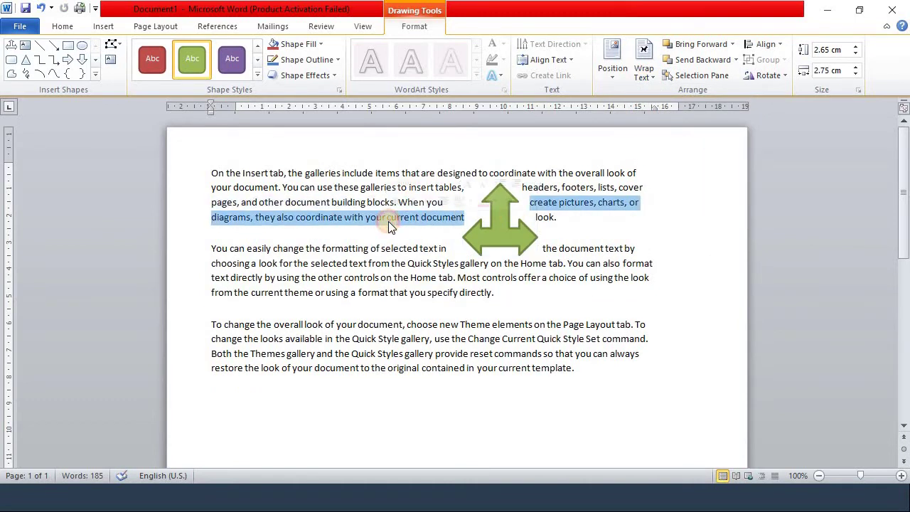
left_click(501, 213)
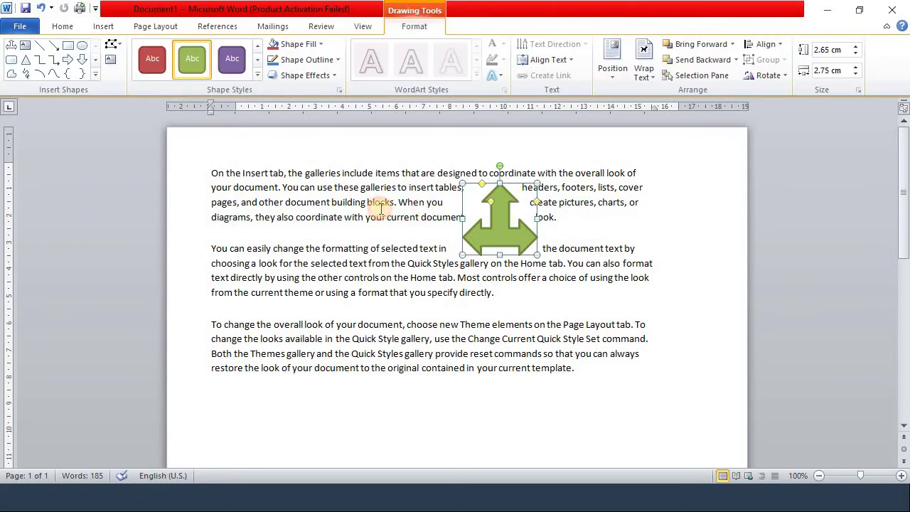
mouse_move(492, 216)
left_mouse_down()
mouse_move(377, 206)
mouse_move(479, 218)
mouse_move(329, 248)
mouse_move(341, 302)
mouse_move(426, 285)
mouse_move(283, 227)
left_mouse_up()
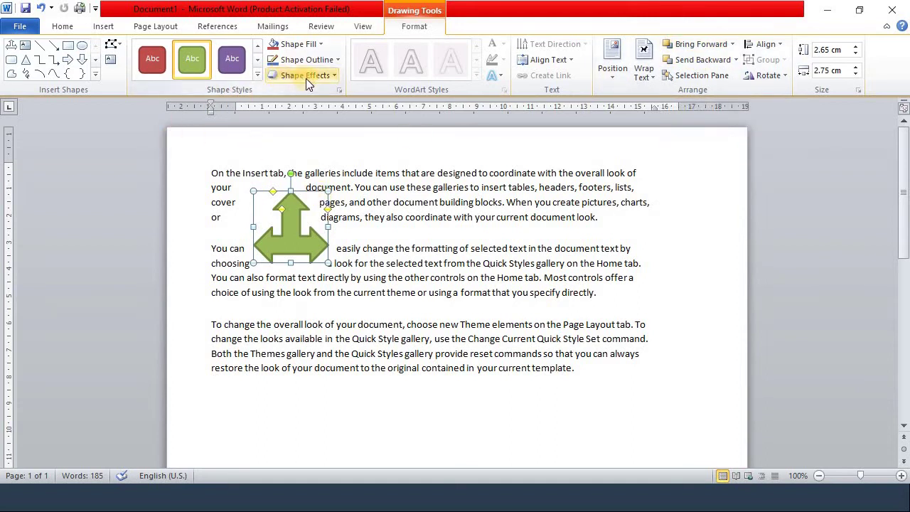
Step: Draw a small 1.43 × 1.61 cm blue oval and drag it onto the green arrow's centre
left_click(82, 47)
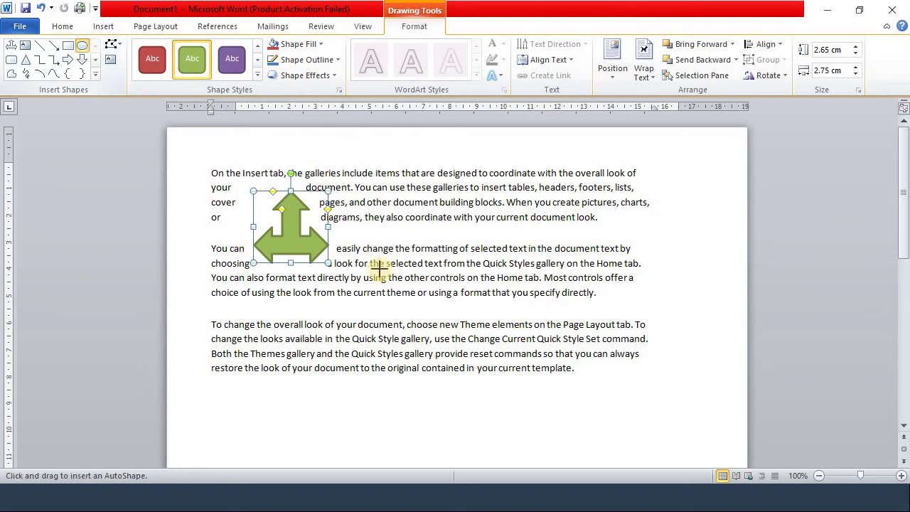
mouse_move(421, 272)
left_mouse_down()
mouse_move(377, 233)
mouse_move(318, 241)
mouse_move(298, 231)
left_mouse_up()
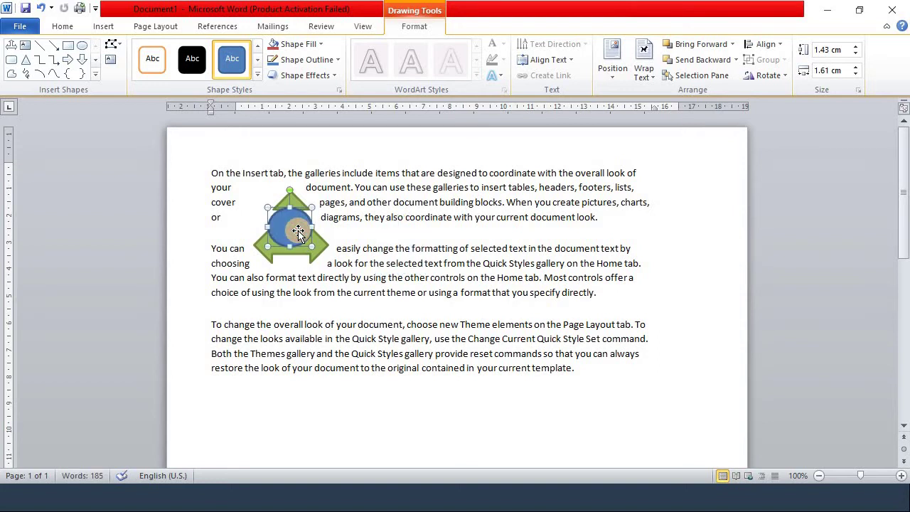
left_click_drag(298, 231, 291, 226)
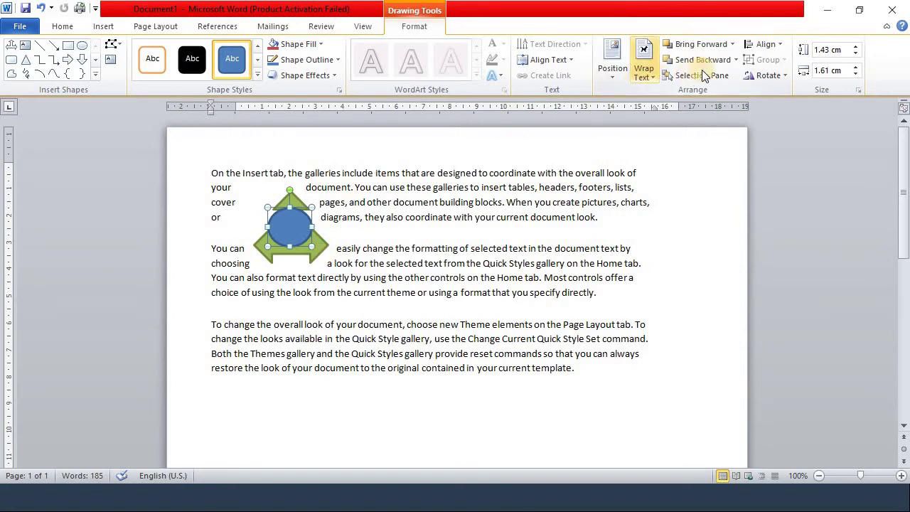
Step: Send the oval to back, then move it off and back onto the arrow's centre
left_click(736, 60)
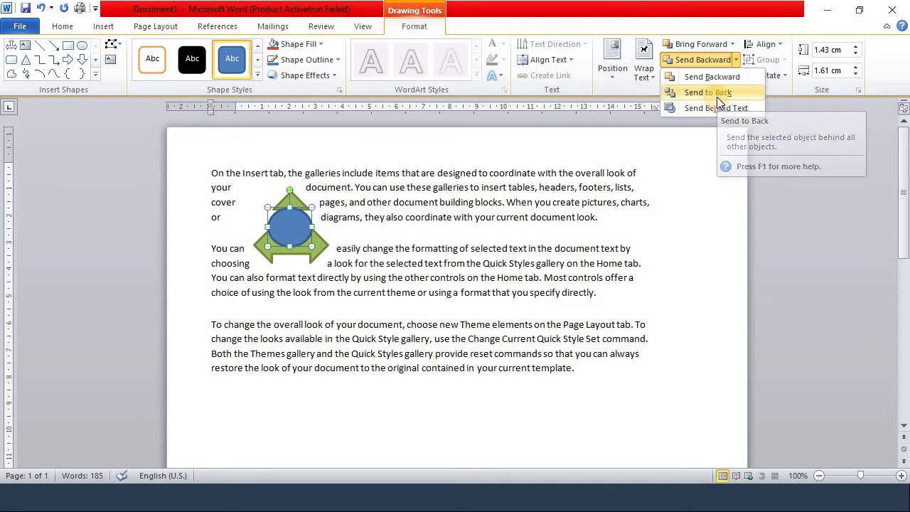
left_click(719, 98)
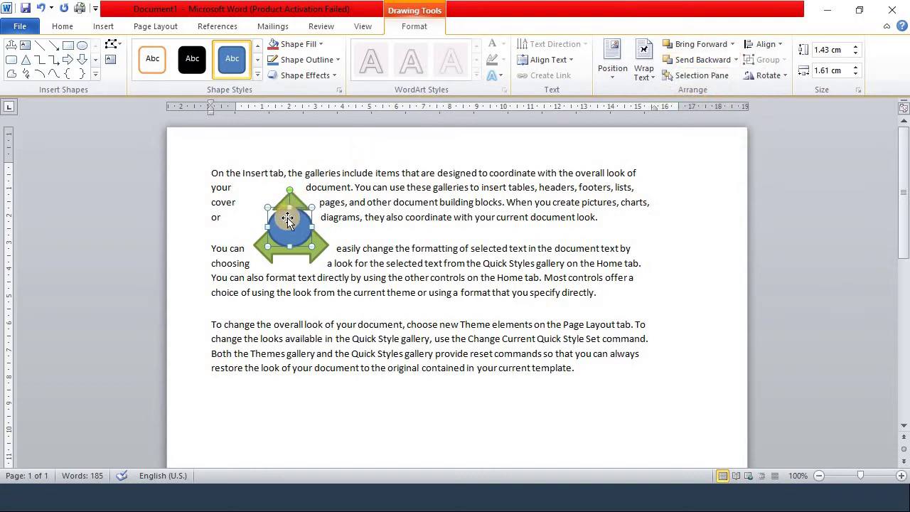
mouse_move(289, 226)
left_mouse_down()
mouse_move(370, 265)
mouse_move(280, 229)
mouse_move(509, 250)
left_mouse_up()
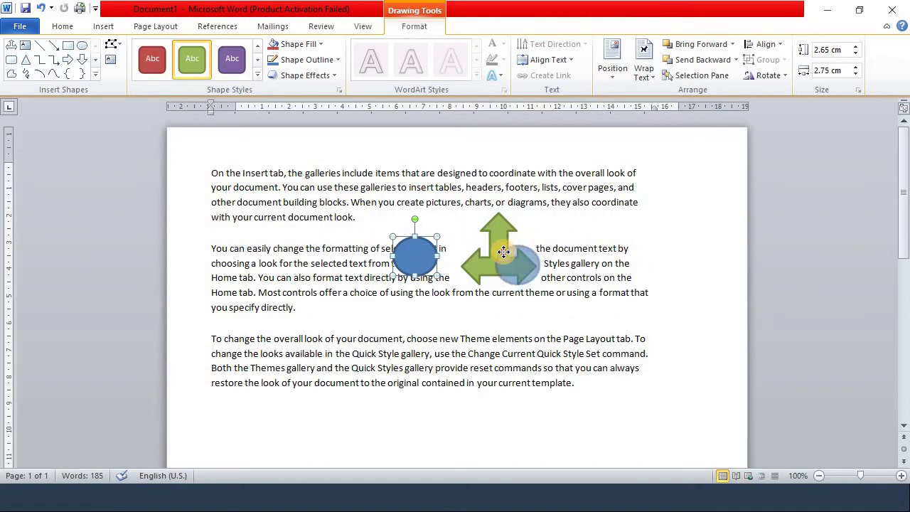
left_click_drag(414, 256, 497, 249)
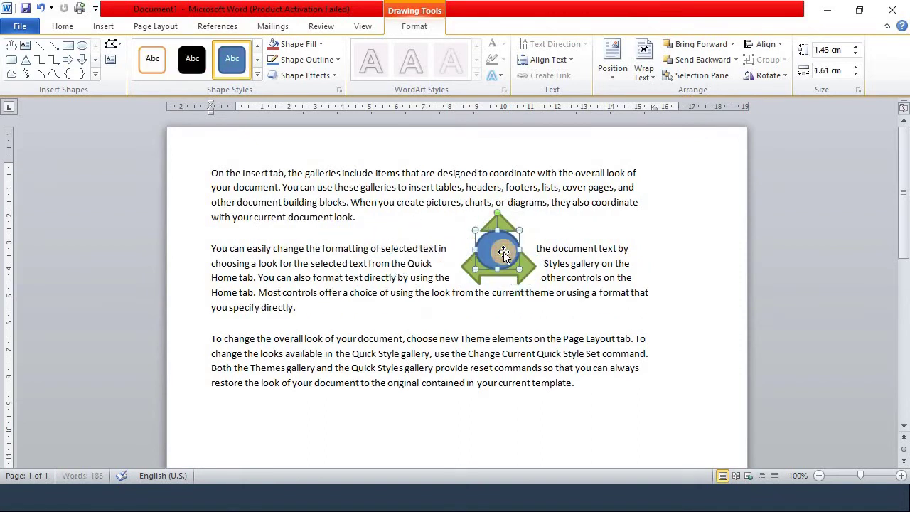
Step: Try Send Backward on the oval, then bring it in front of text over the arrow
left_click(735, 61)
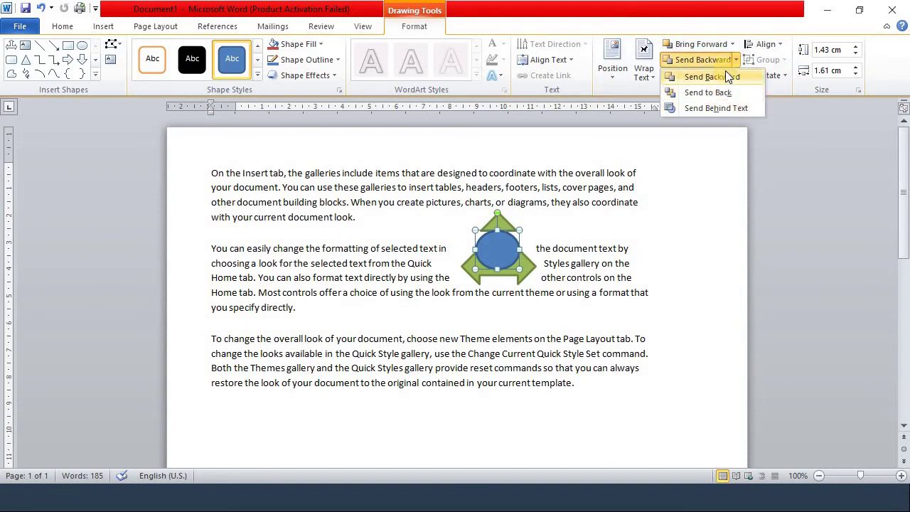
left_click(726, 76)
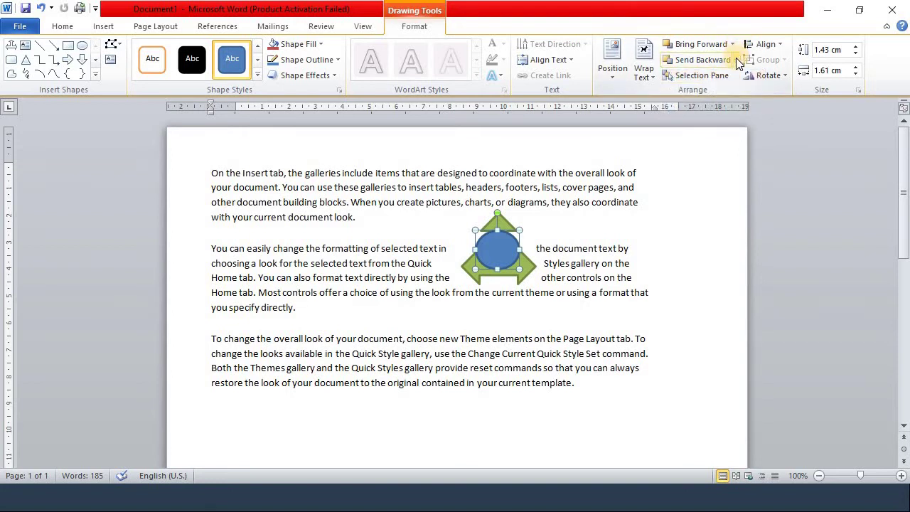
left_click(736, 58)
left_click(736, 101)
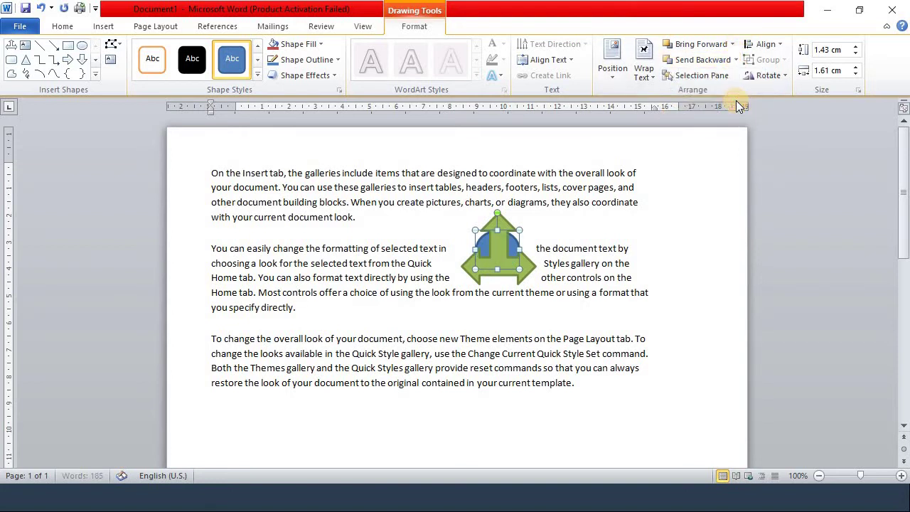
left_click(735, 60)
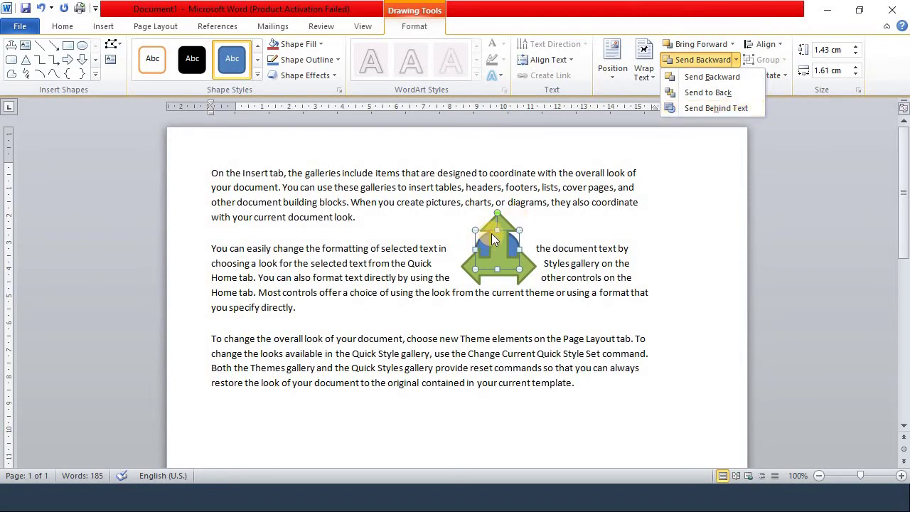
left_click(732, 44)
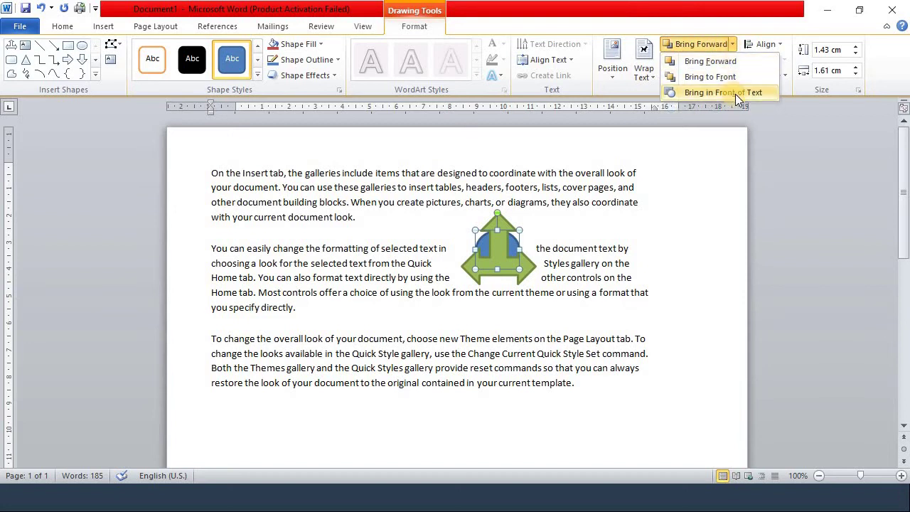
left_click(737, 93)
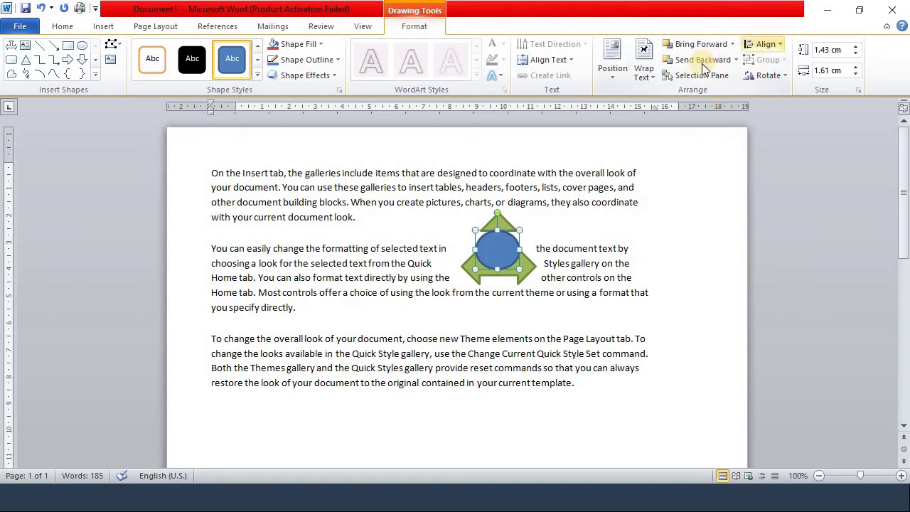
Step: Open the Selection Pane and alternately select Left-Right-Up Arrow 1 and Oval 2
left_click(704, 74)
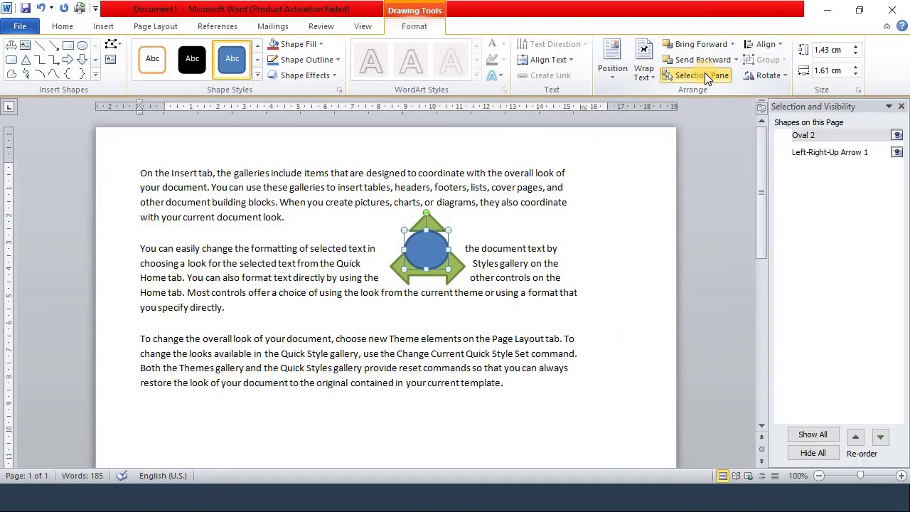
left_click(804, 152)
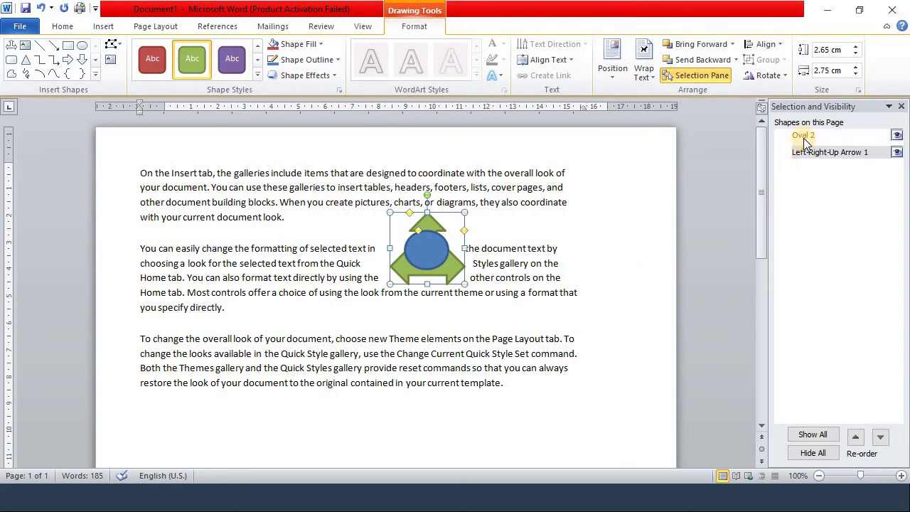
left_click(803, 135)
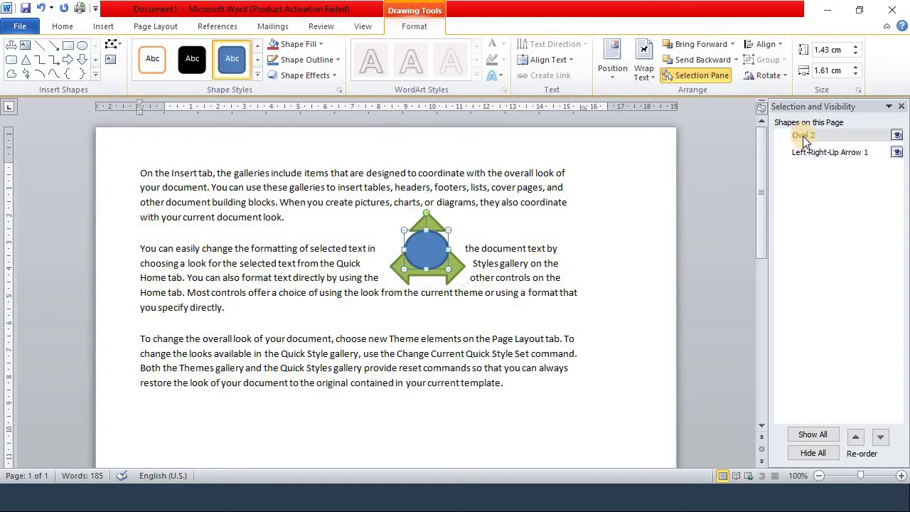
left_click(818, 154)
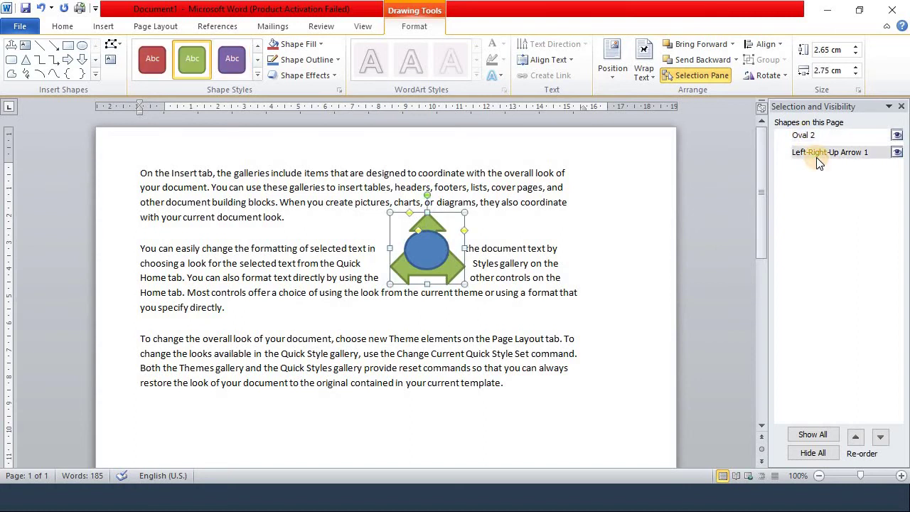
left_click(808, 140)
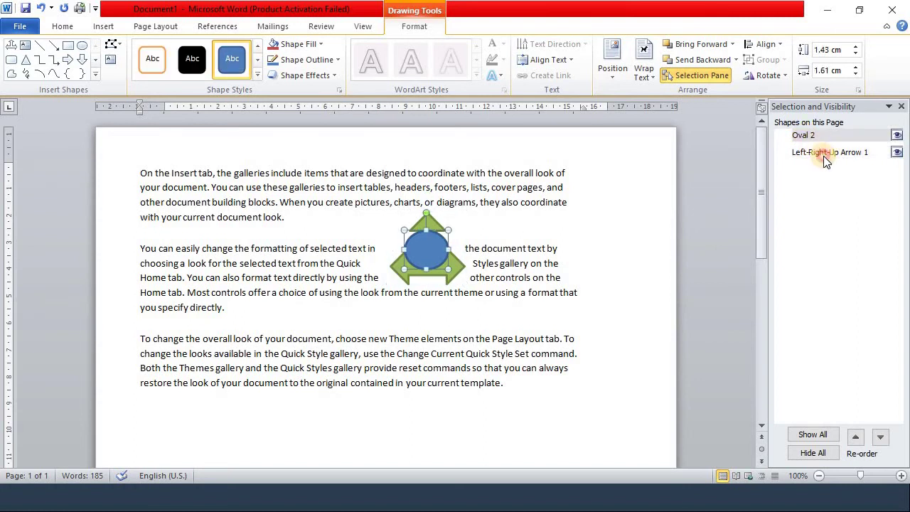
left_click(823, 155)
left_click(804, 139)
left_click(824, 155)
left_click(805, 138)
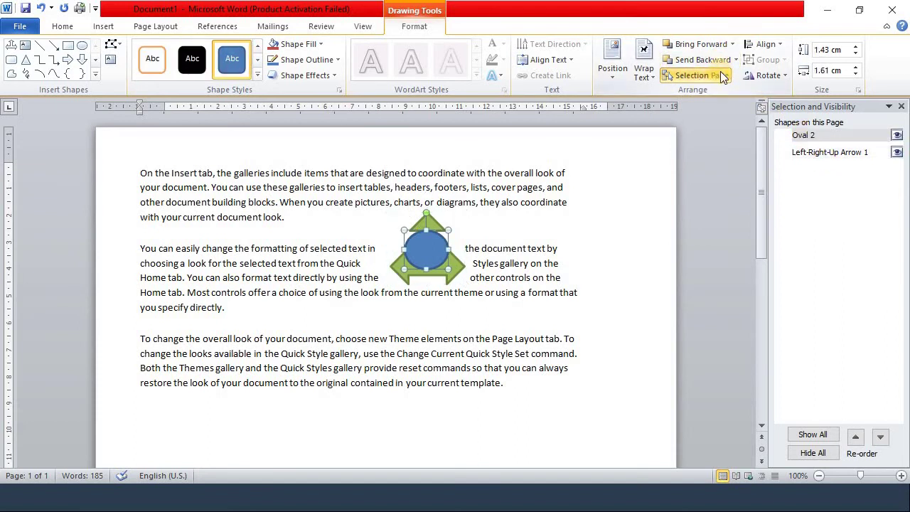
Step: Align the oval left, centre and right between the margins, then to the top margin
left_click(780, 45)
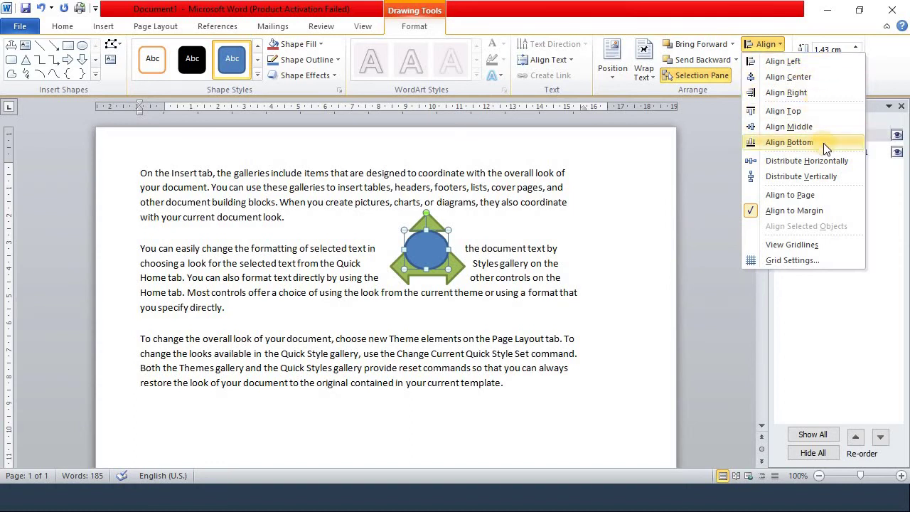
left_click(799, 62)
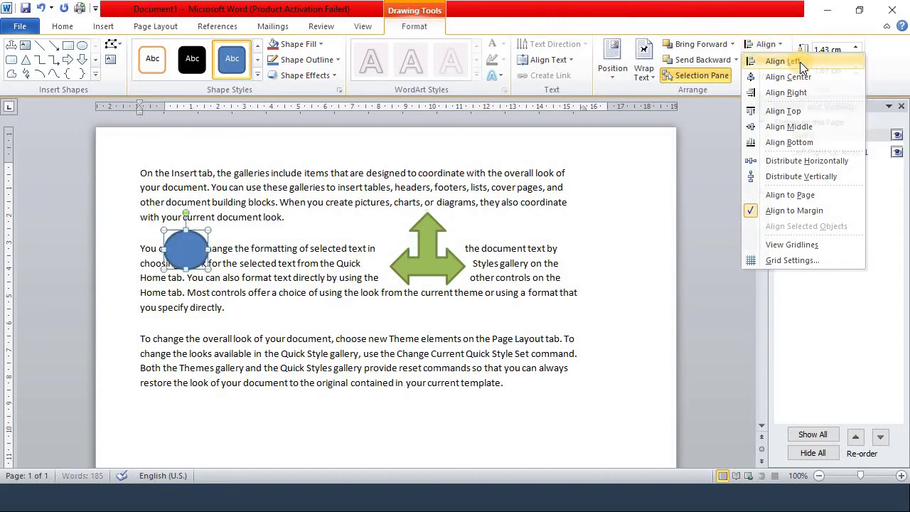
left_click(759, 47)
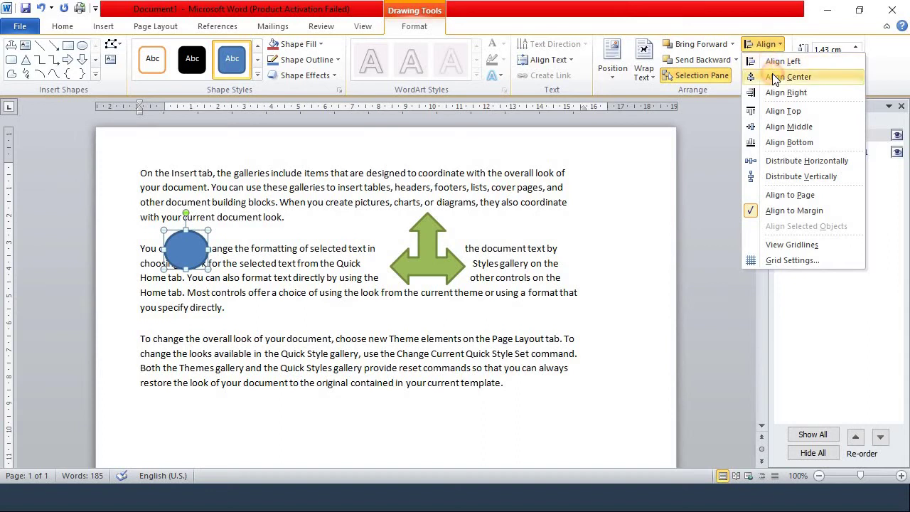
left_click(773, 77)
left_click(769, 44)
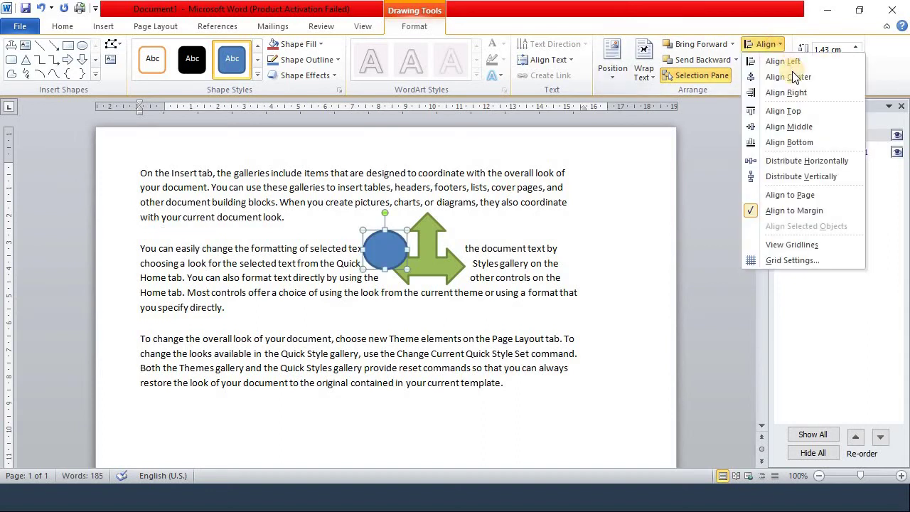
left_click(797, 93)
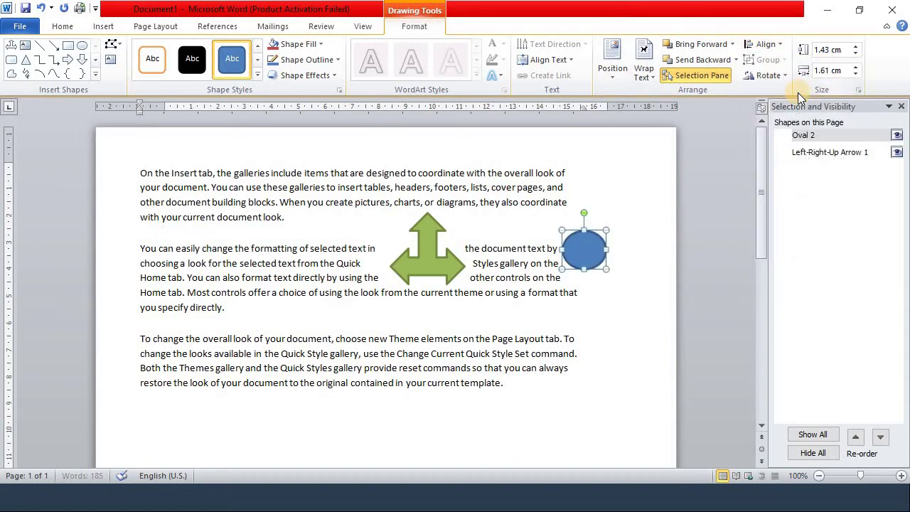
left_click(763, 44)
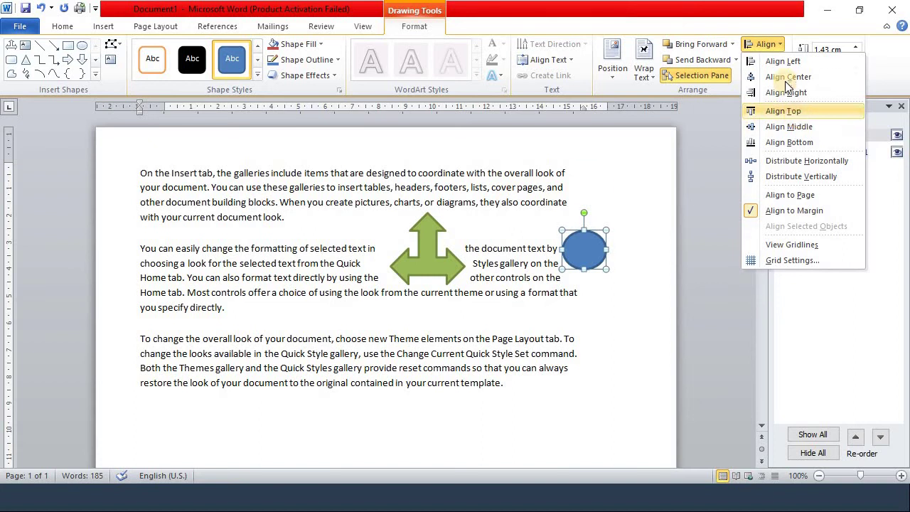
left_click(786, 111)
Step: Try Align Middle and Align Bottom, return to Align Top, then drag the oval into the first paragraph
left_click(773, 45)
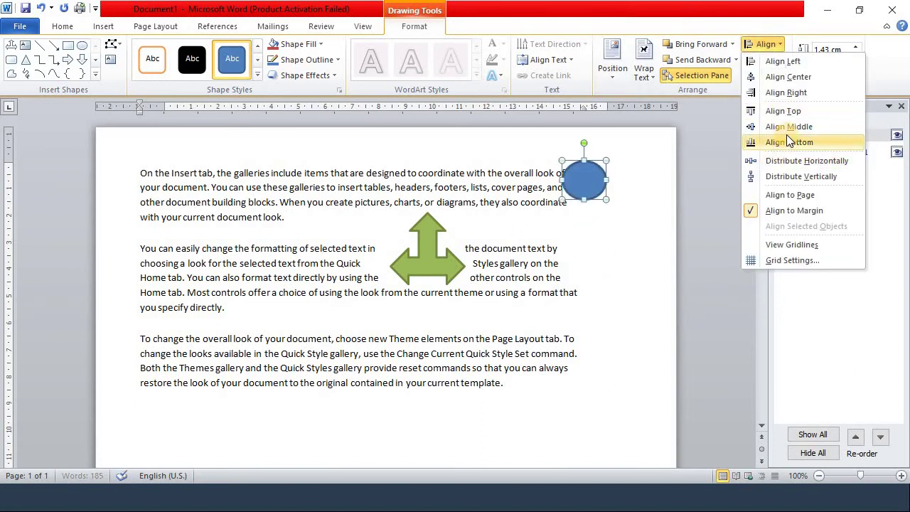
left_click(789, 128)
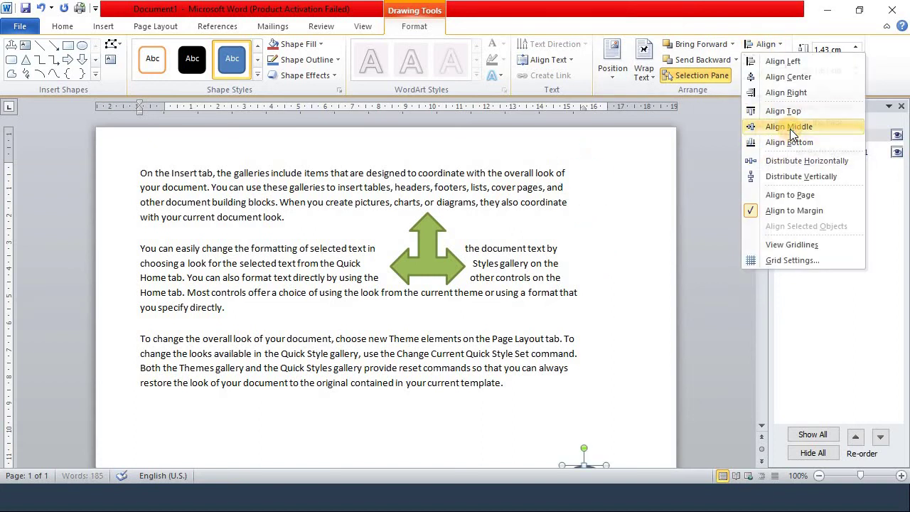
left_click(763, 44)
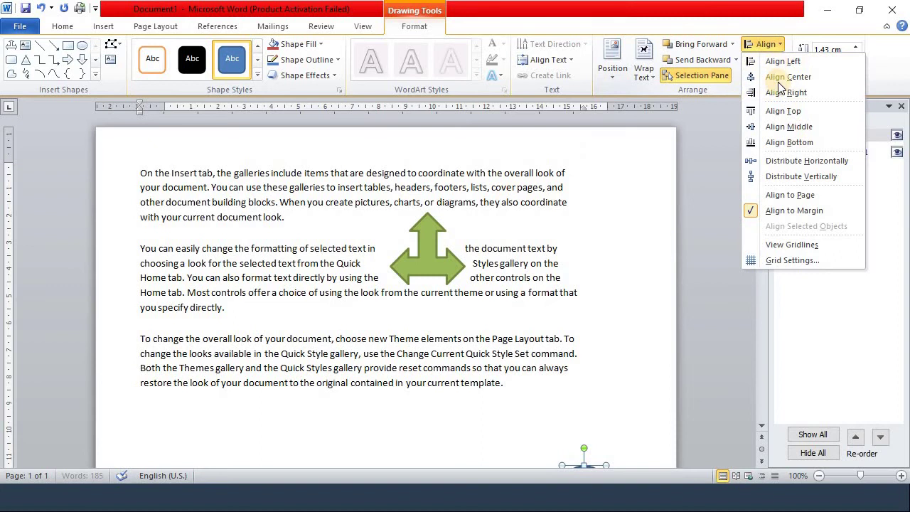
left_click(789, 142)
left_click(772, 46)
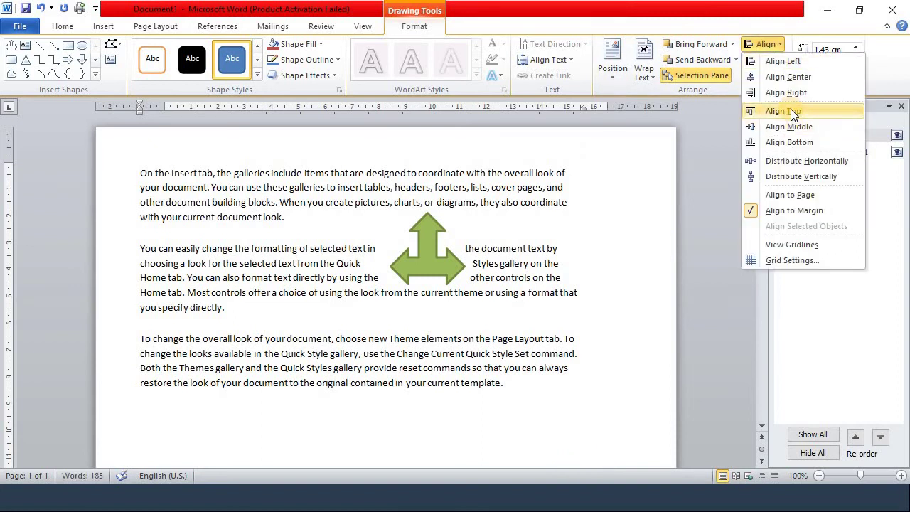
left_click(790, 109)
left_click(764, 46)
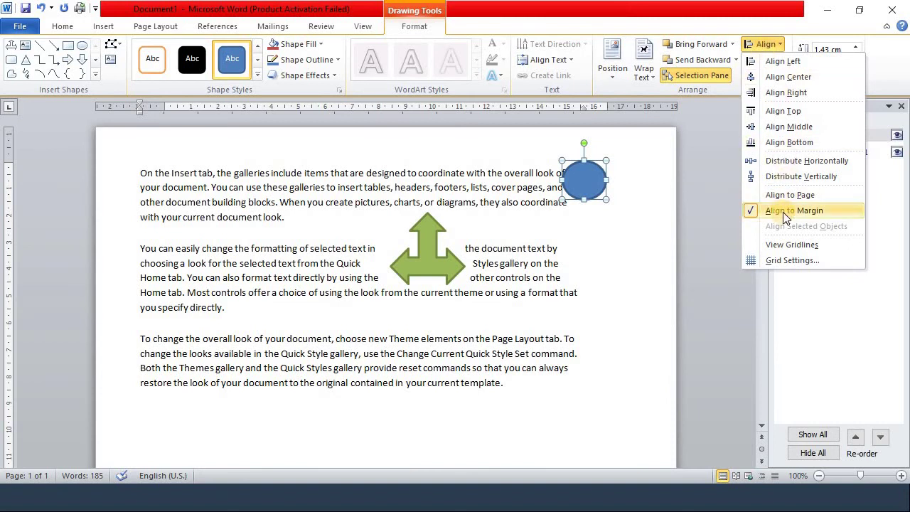
left_click(559, 159)
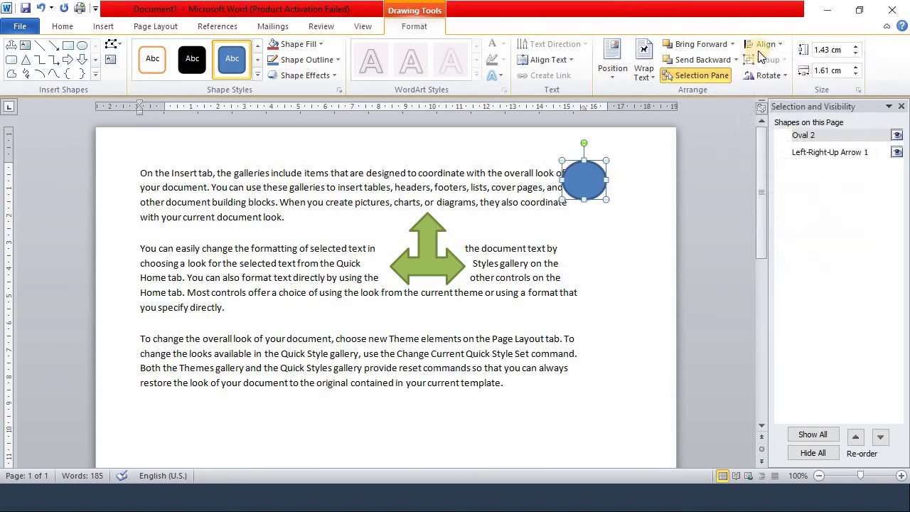
left_click_drag(585, 178, 349, 197)
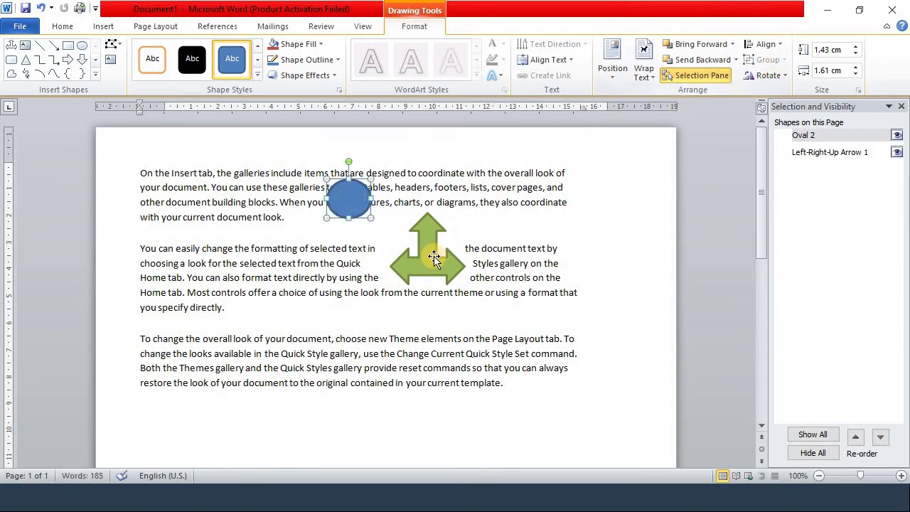
Step: Move the green arrow up beside the oval and group both shapes together
left_click(431, 259)
left_click_drag(426, 202, 420, 150)
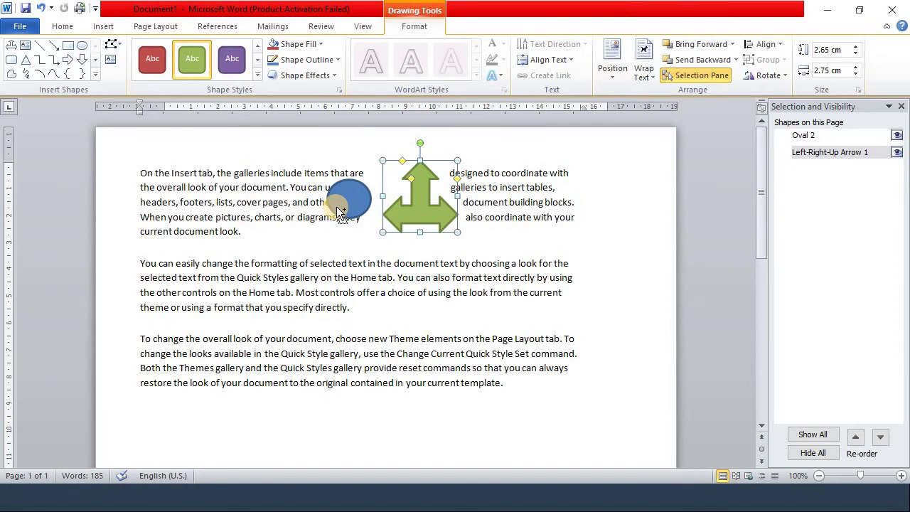
left_click(339, 212, "shift")
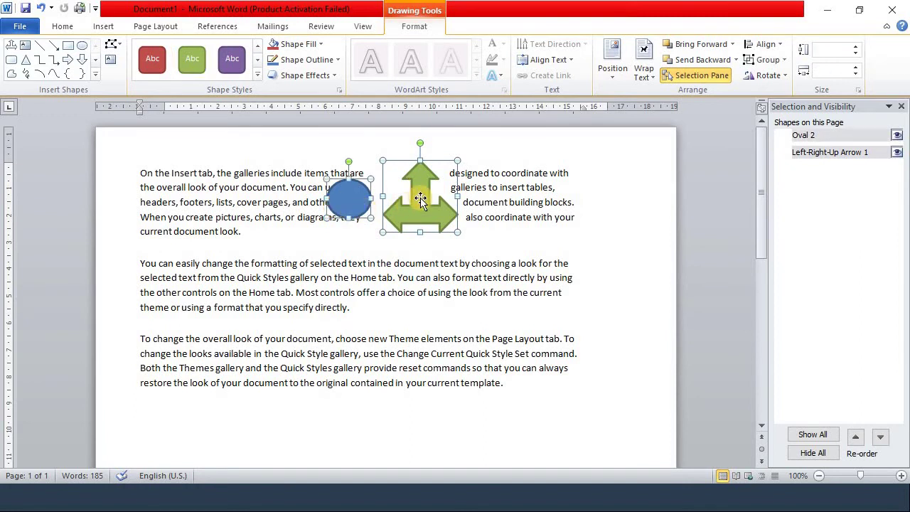
left_click(784, 60)
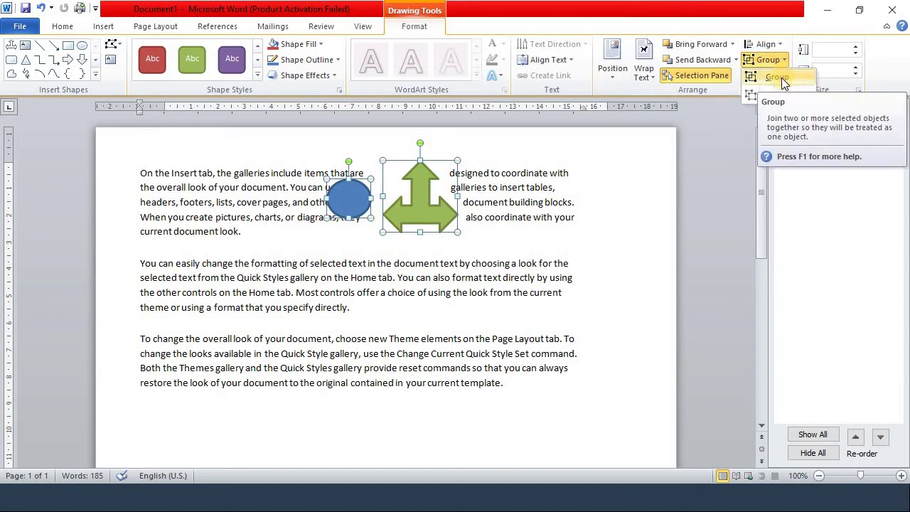
left_click(781, 77)
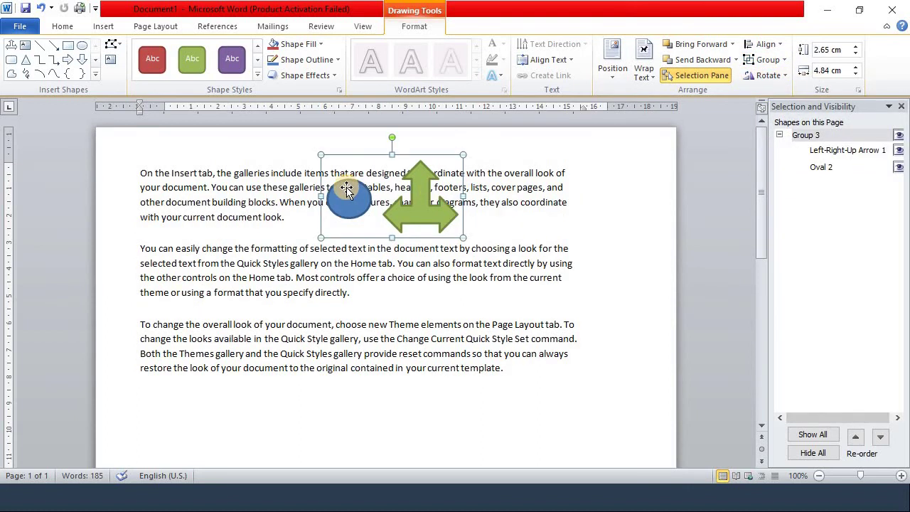
Step: Drag the oval-and-arrow group into place over the second paragraph
left_click_drag(347, 189, 383, 250)
left_click(303, 222)
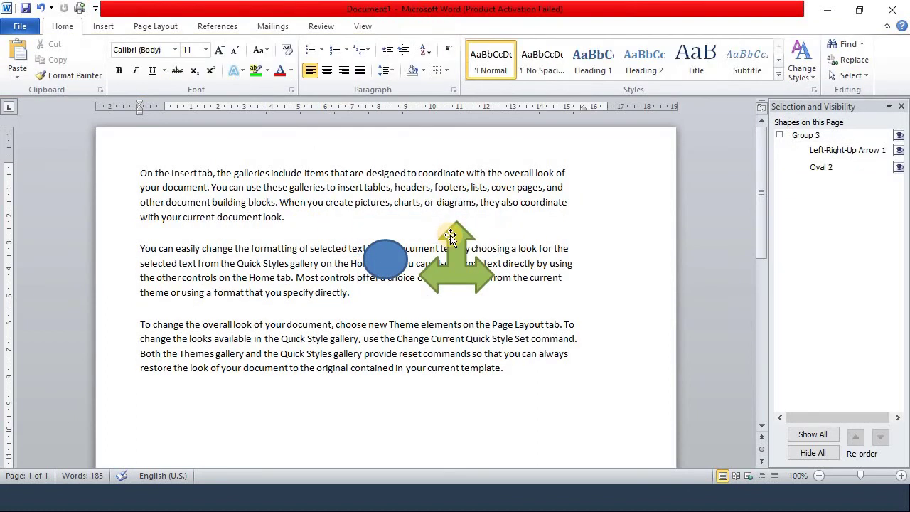
left_click_drag(460, 235, 541, 204)
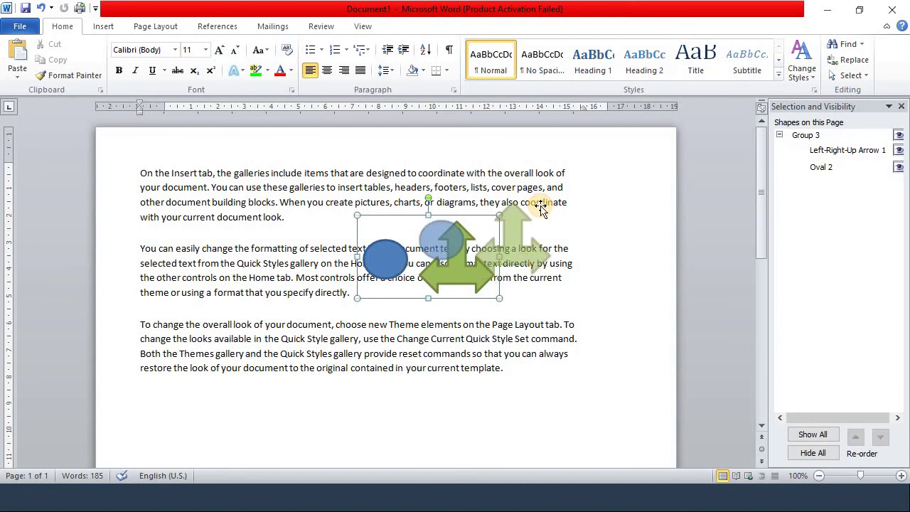
left_click(327, 247)
left_click(455, 229)
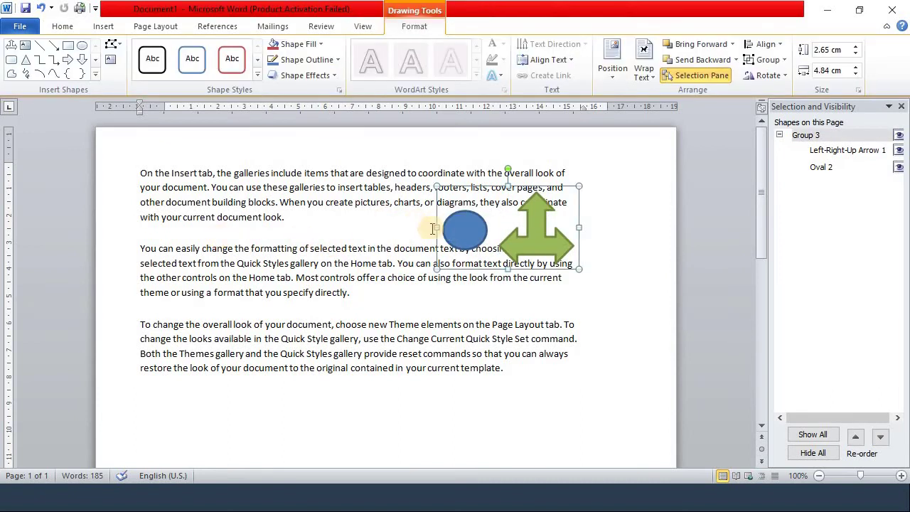
left_click_drag(471, 236, 310, 253)
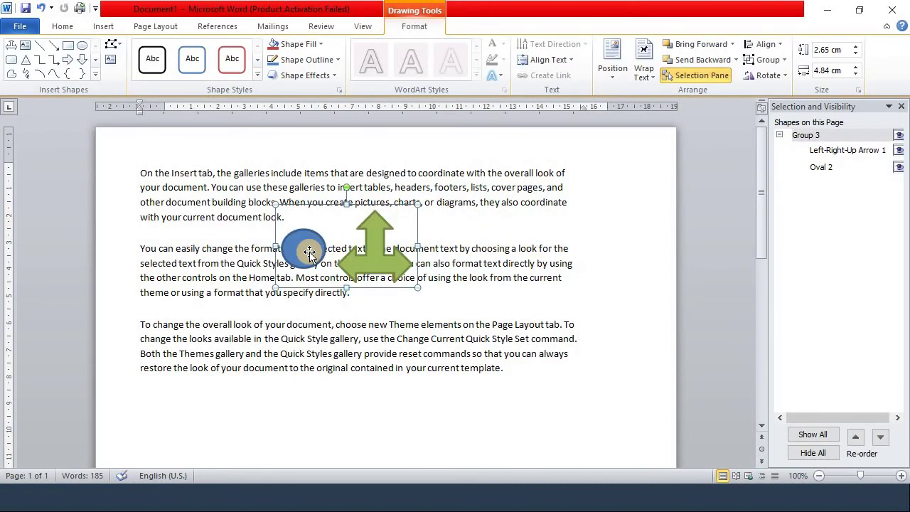
left_click_drag(470, 252, 368, 249)
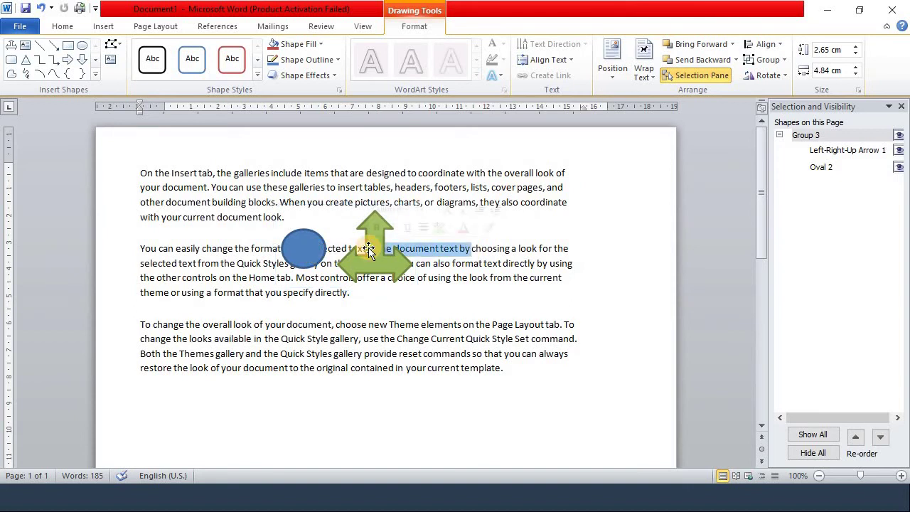
left_click(368, 248)
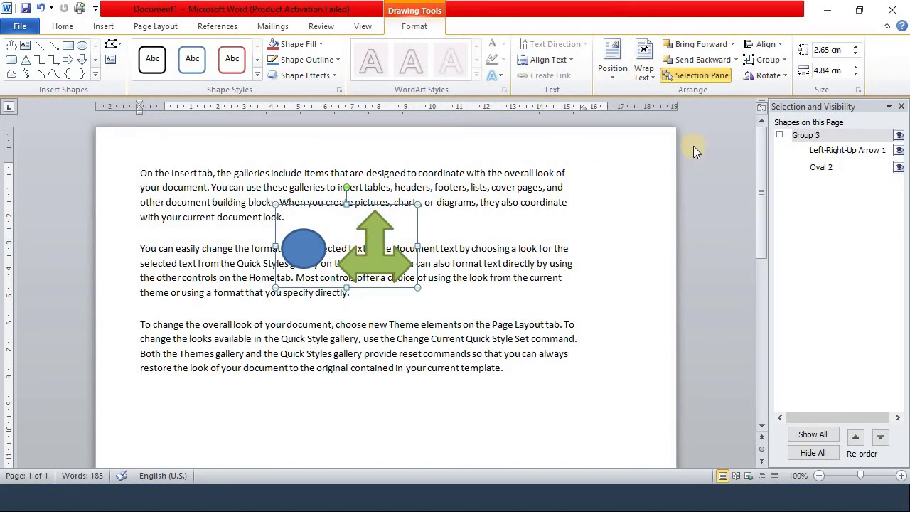
Step: Ungroup the shapes, placing the green arrow top right of the text and the oval lower left
left_click(782, 61)
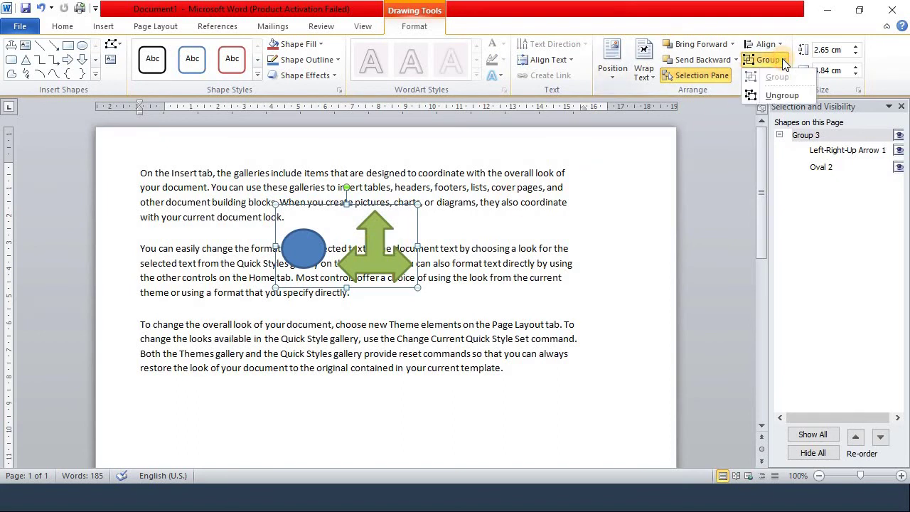
left_click(790, 98)
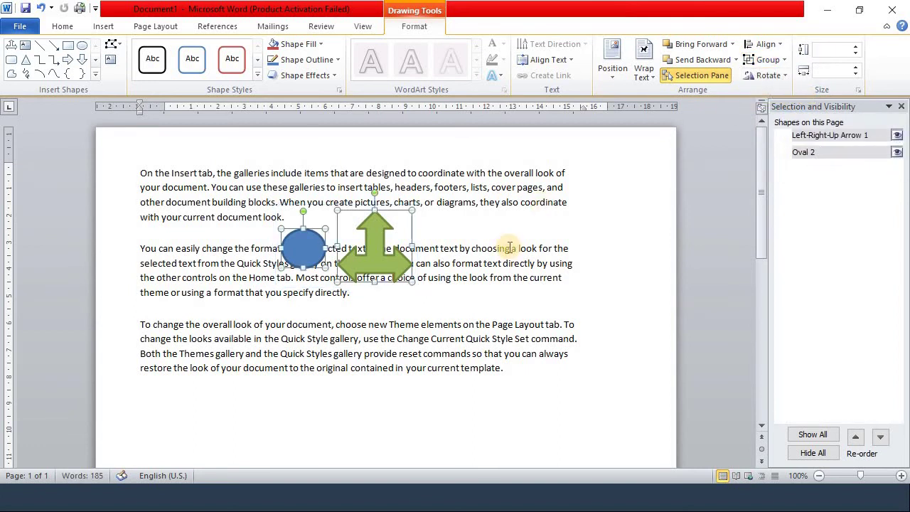
left_click(371, 244)
left_click_drag(372, 243, 515, 254)
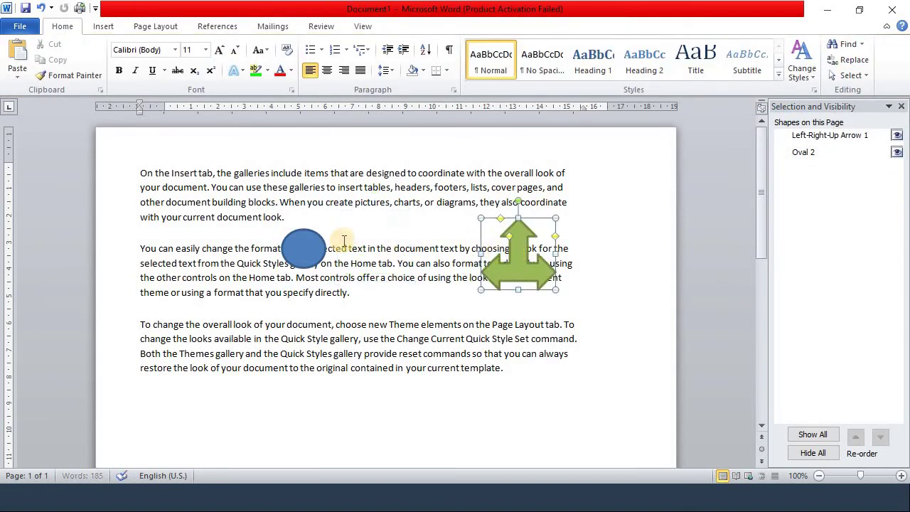
left_click_drag(300, 246, 205, 291)
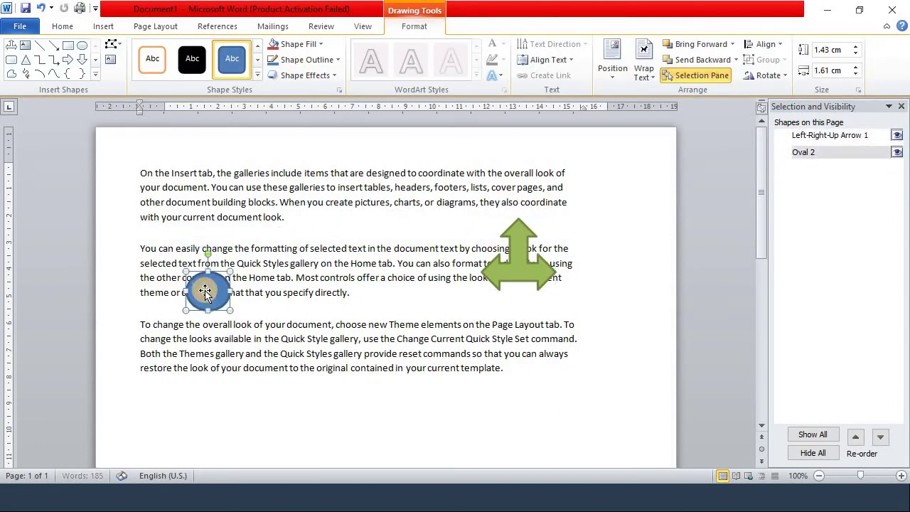
left_click(530, 256)
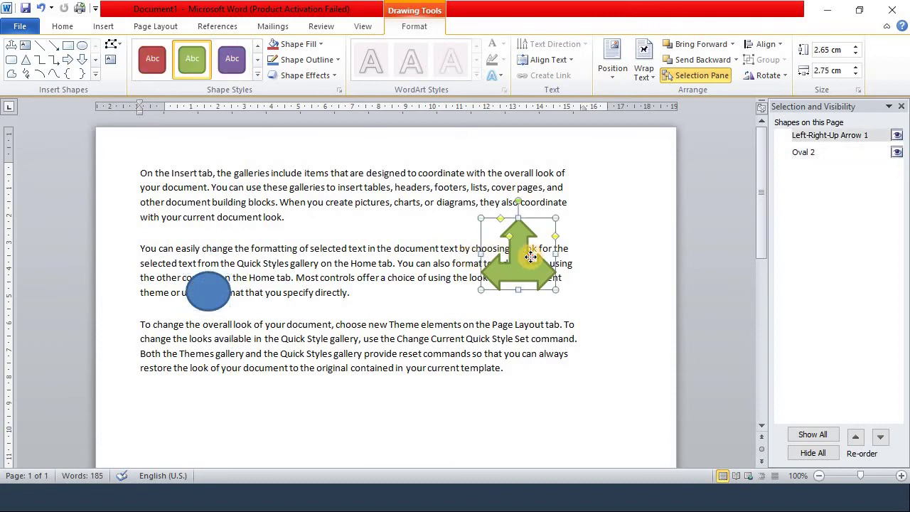
left_click_drag(530, 256, 538, 204)
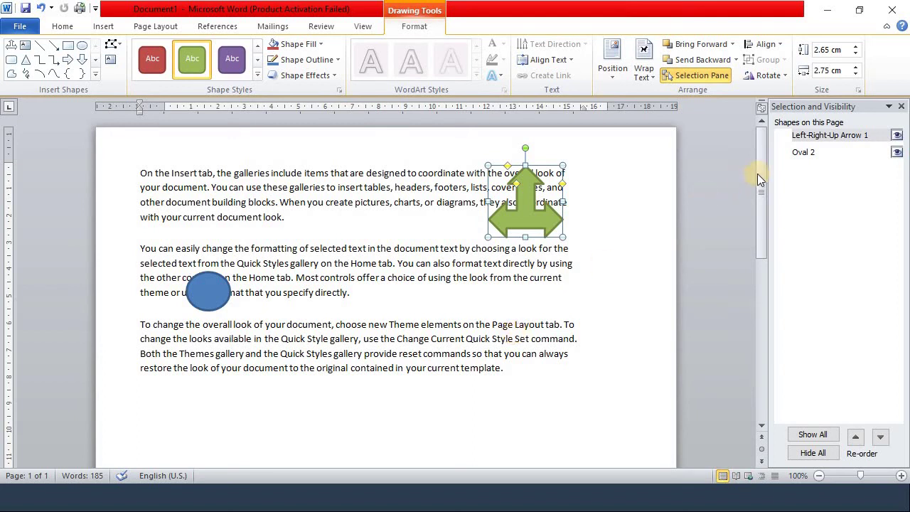
left_click(782, 79)
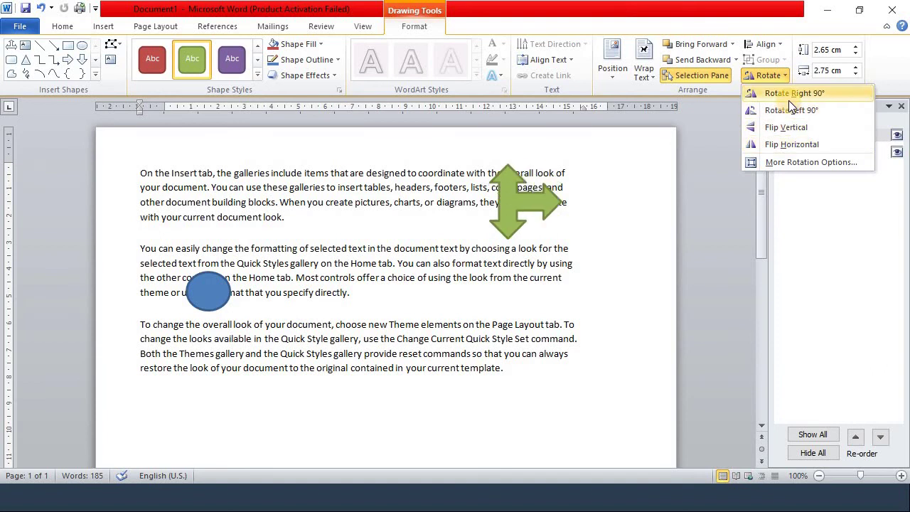
Step: Set the arrow to 3.6 cm height and 3.4 cm width, move it mid-text, close the Selection pane
left_click(855, 47)
left_click(856, 47)
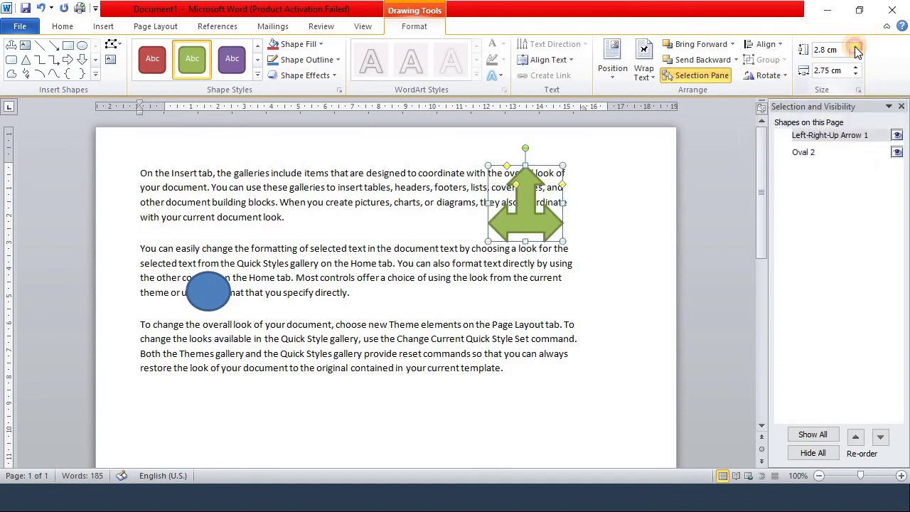
left_click(856, 47)
left_click(855, 47)
left_click(856, 47)
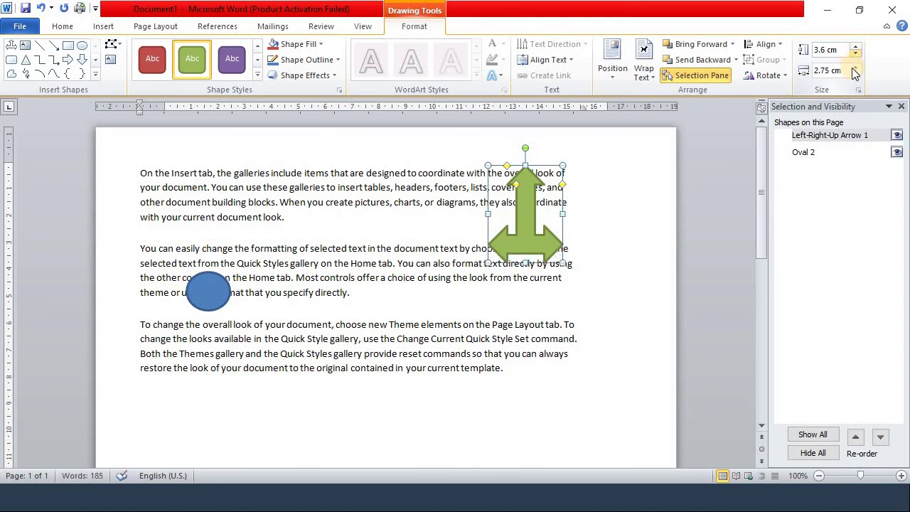
left_click(856, 66)
left_click(857, 66)
left_click(858, 66)
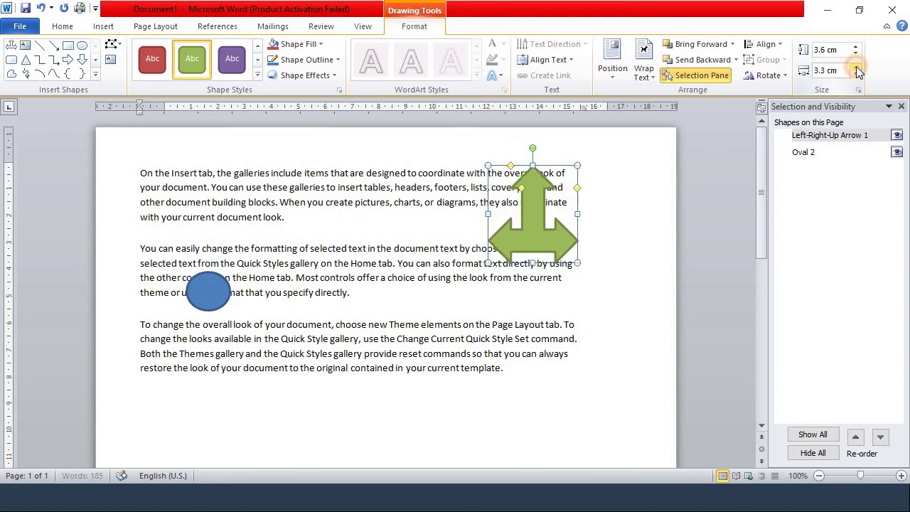
left_click(857, 66)
left_click_drag(532, 208, 374, 216)
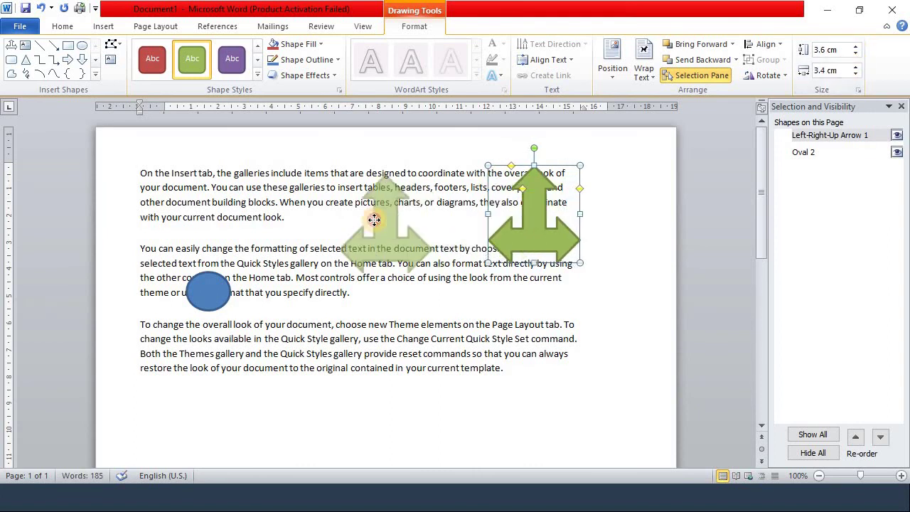
left_click(901, 106)
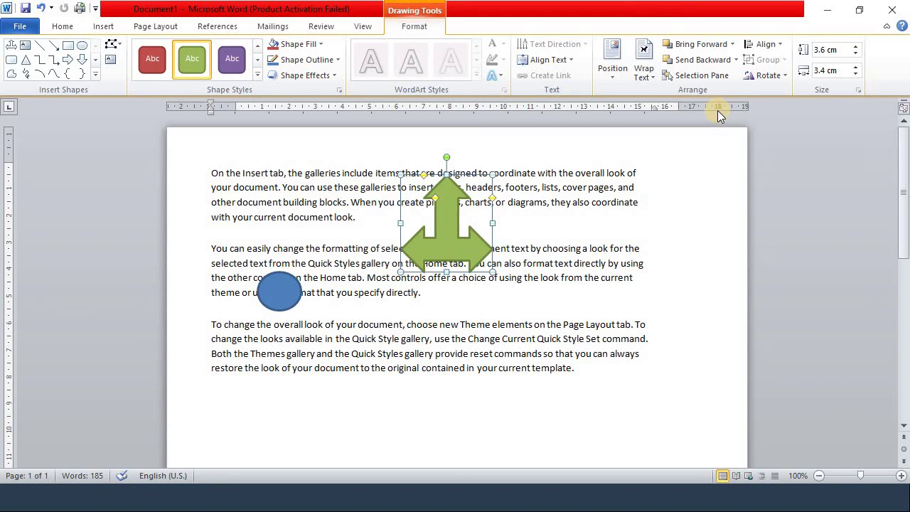
Step: Switch with Alt+Tab to the PCIT Technical Gyan 'Page Layout Menu' title slide
key("alt+Tab")
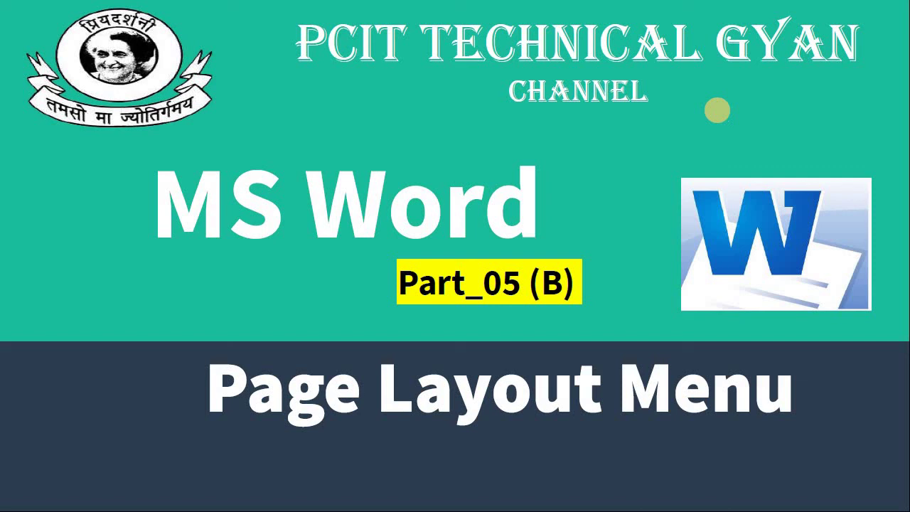
Step: Advance the slideshow to the closing 'Thanks for Watching' slide
left_click(717, 111)
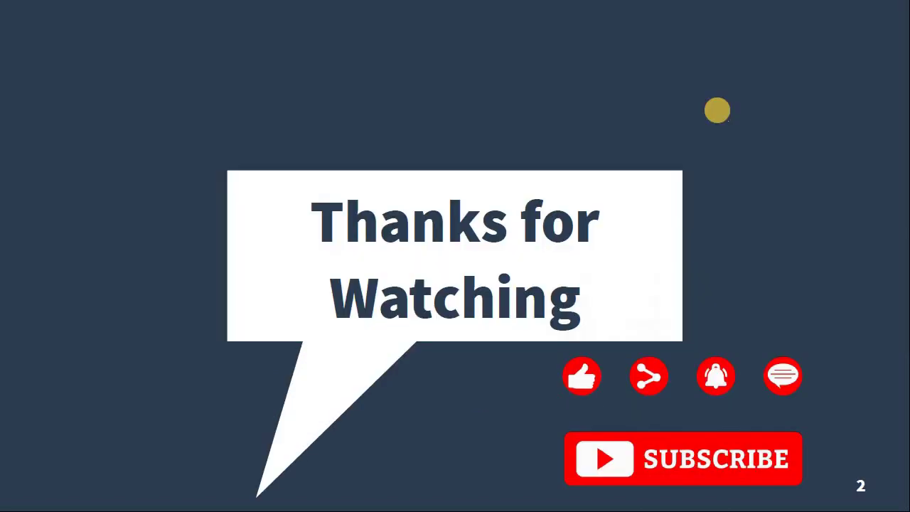